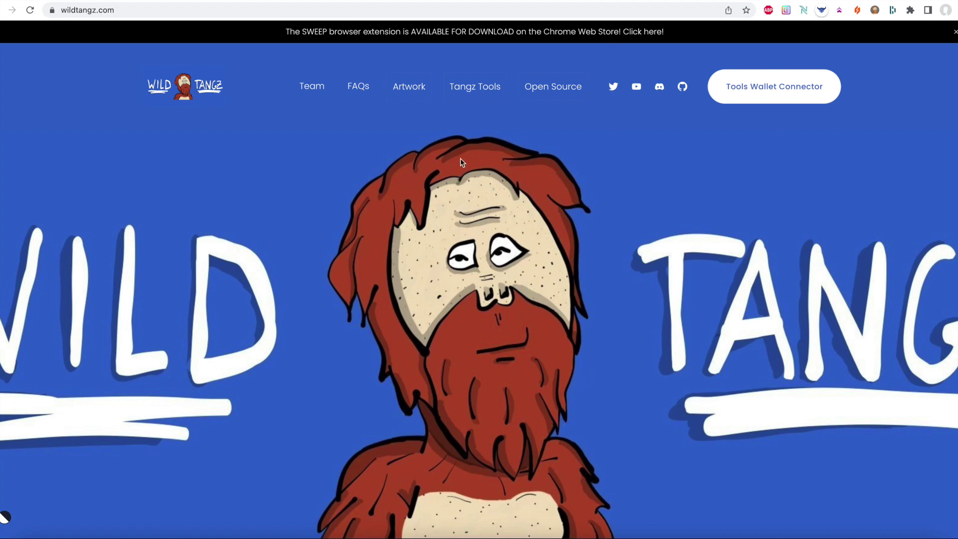
- Go to the Vote page for Ballot #1, renaming the 'Wife Beater' Clothing trait
{"action": "mouse_move", "coordinate": [475, 92]}
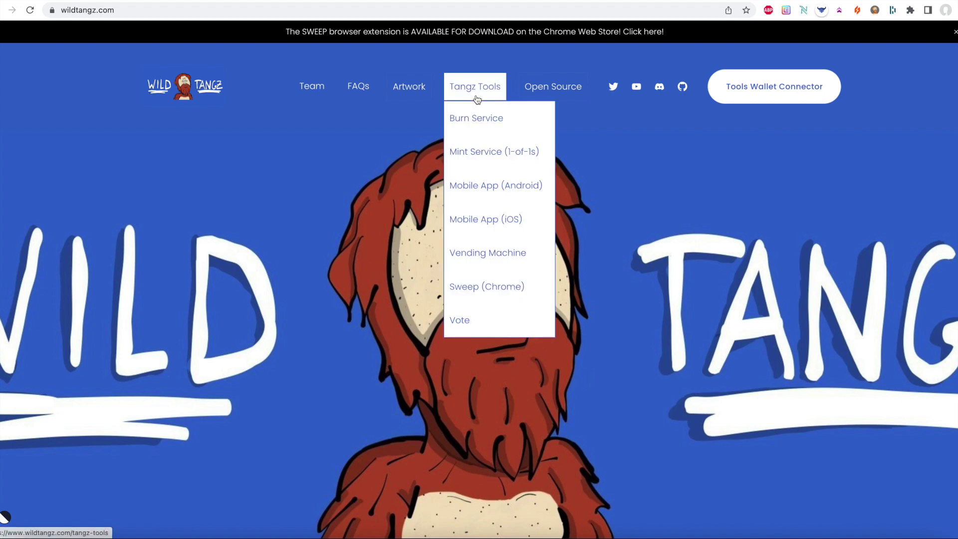
{"action": "left_click", "coordinate": [475, 329]}
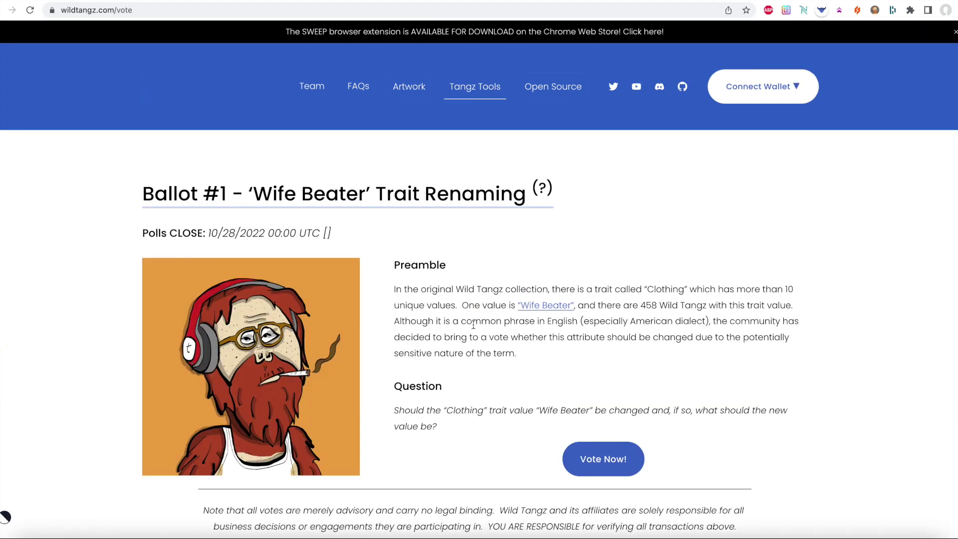
{"action": "scroll", "coordinate": [473, 325], "scroll_direction": "down", "scroll_amount": 2}
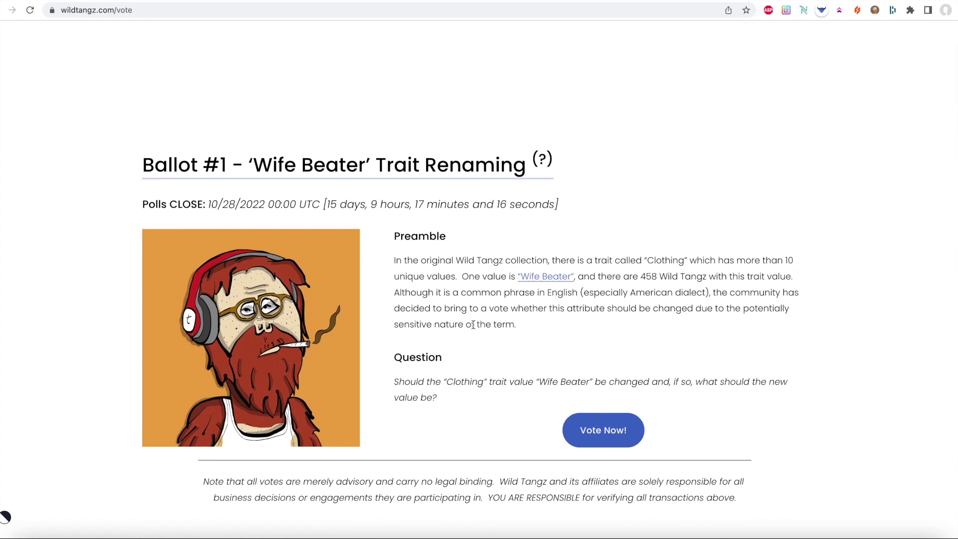
{"action": "scroll", "coordinate": [473, 327], "scroll_direction": "down", "scroll_amount": 1}
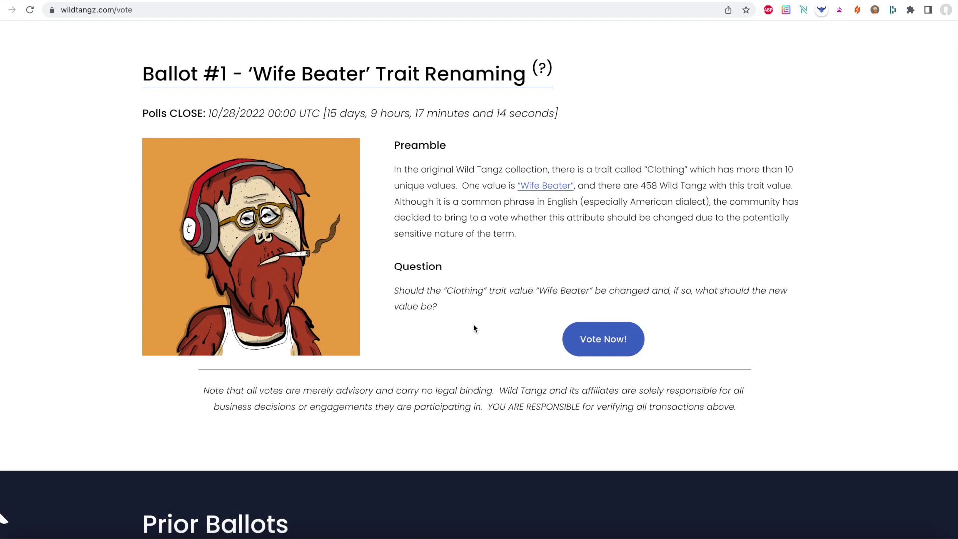
{"action": "scroll", "coordinate": [473, 327], "scroll_direction": "down", "scroll_amount": 1}
{"action": "scroll", "coordinate": [473, 328], "scroll_direction": "up", "scroll_amount": 1}
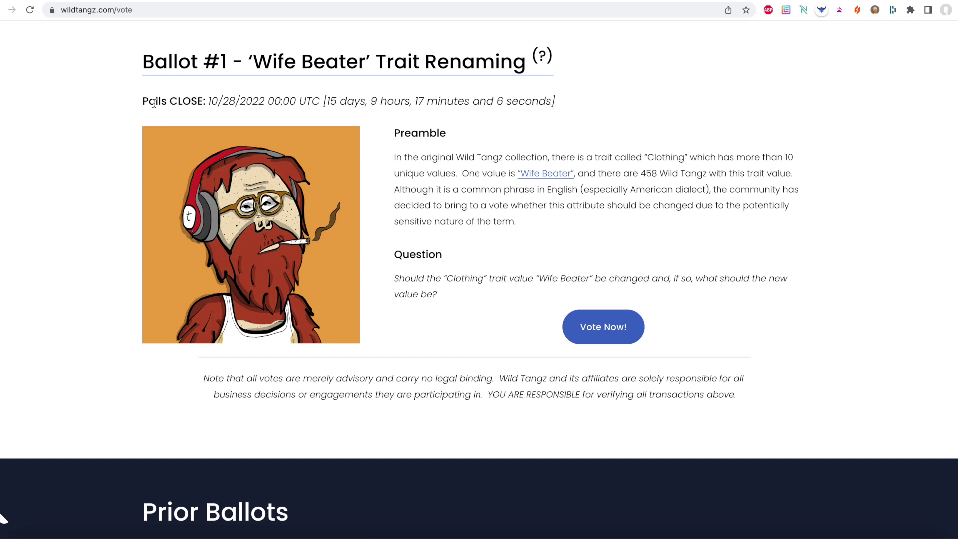
{"action": "left_click_drag", "start_coordinate": [143, 103], "coordinate": [560, 100]}
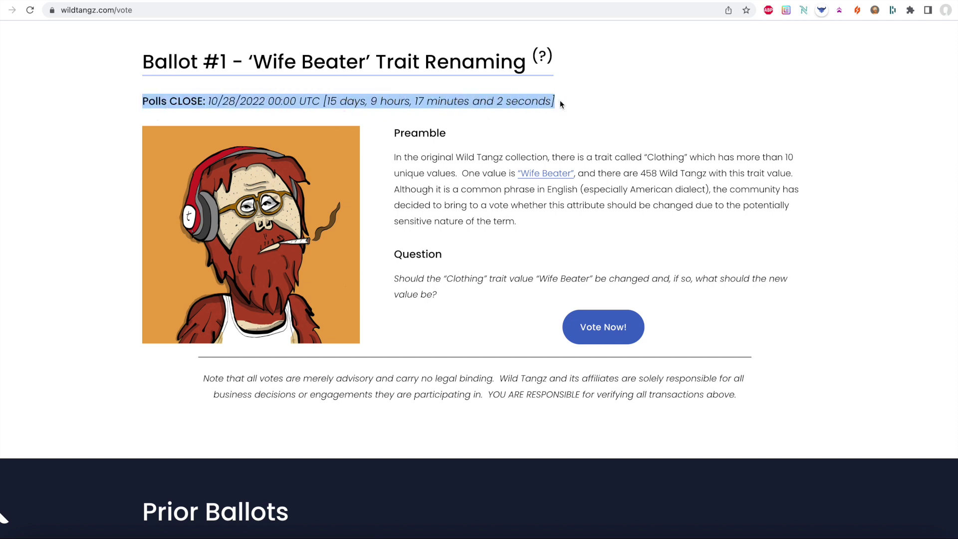
{"action": "left_click", "coordinate": [561, 104]}
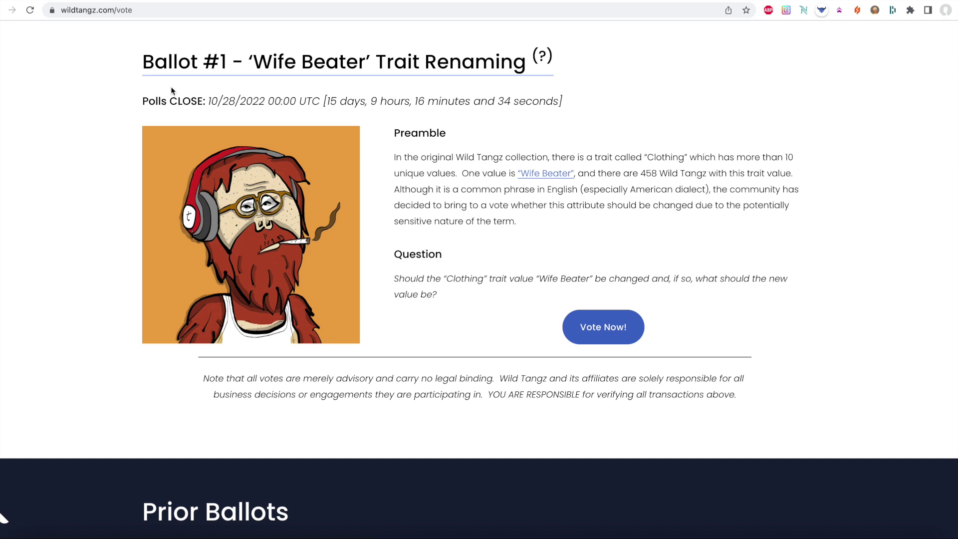
{"action": "mouse_move", "coordinate": [380, 63]}
{"action": "left_click_drag", "start_coordinate": [457, 174], "coordinate": [394, 159]}
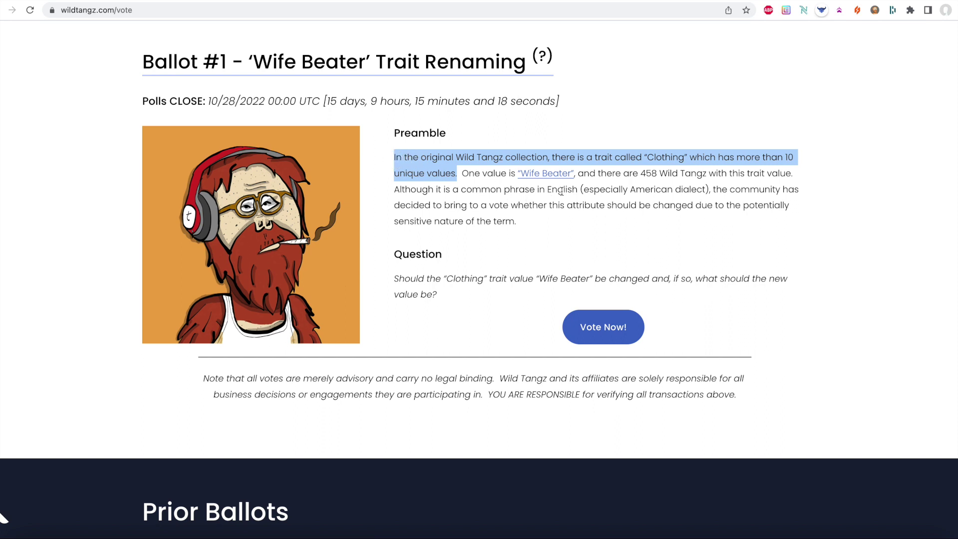
{"action": "left_click", "coordinate": [594, 183]}
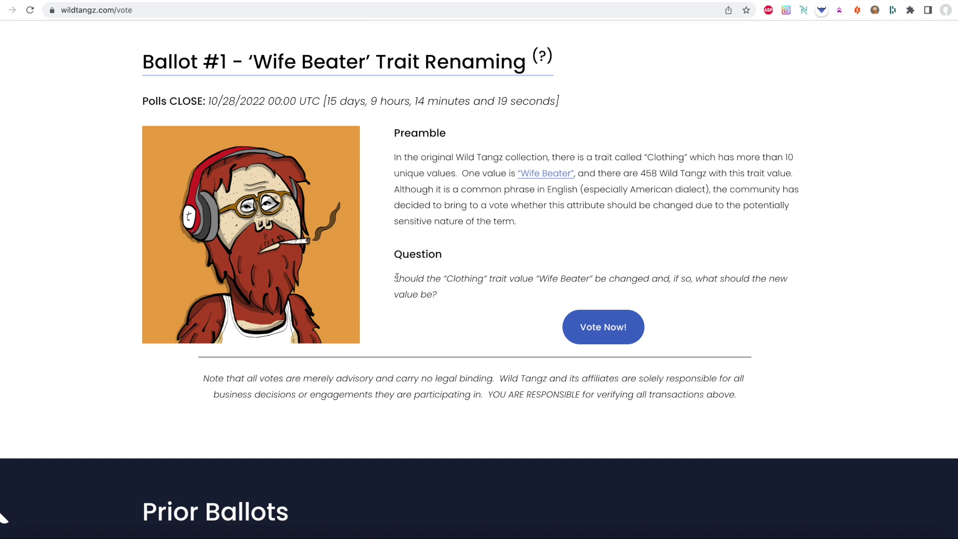
{"action": "left_click_drag", "start_coordinate": [397, 277], "coordinate": [456, 296]}
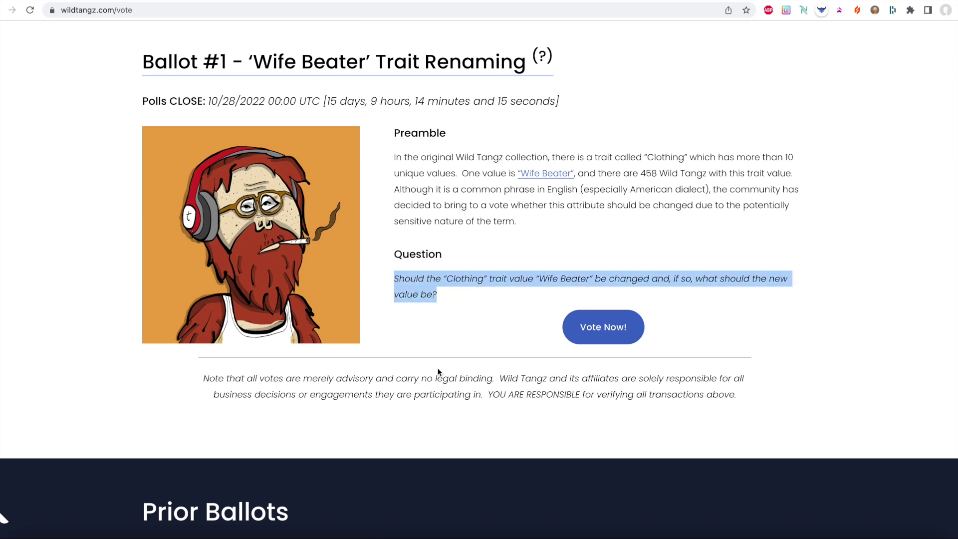
{"action": "triple_click", "coordinate": [402, 382]}
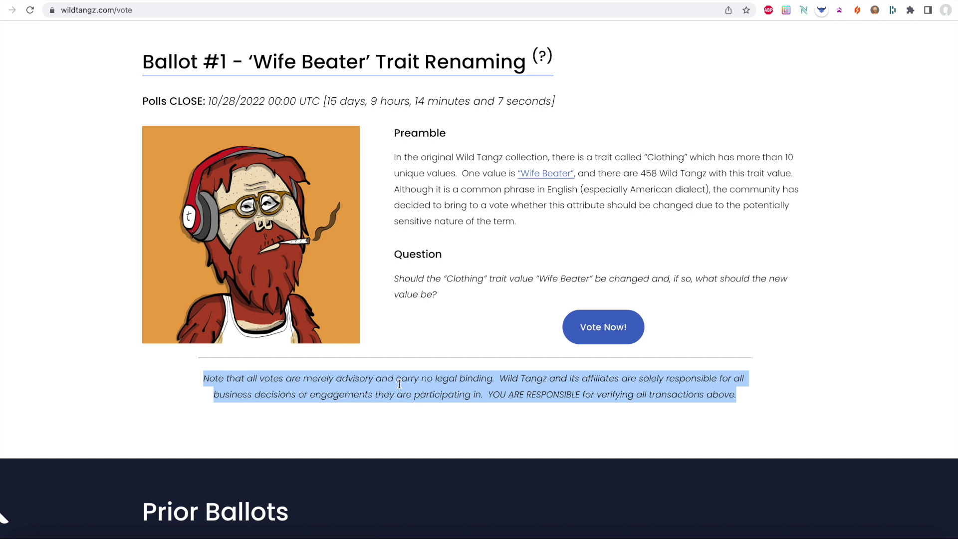
{"action": "left_click", "coordinate": [399, 384]}
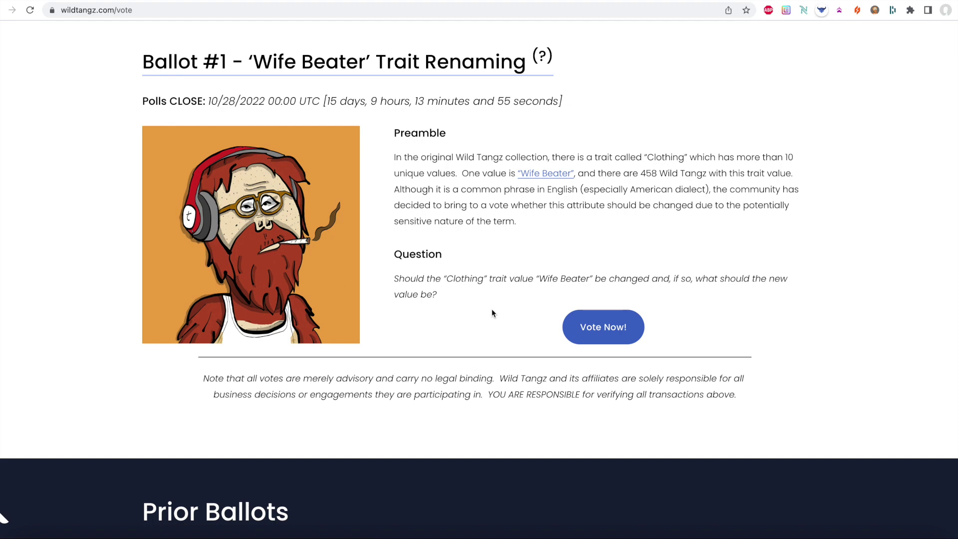
{"action": "scroll", "coordinate": [492, 310], "scroll_direction": "down", "scroll_amount": 5}
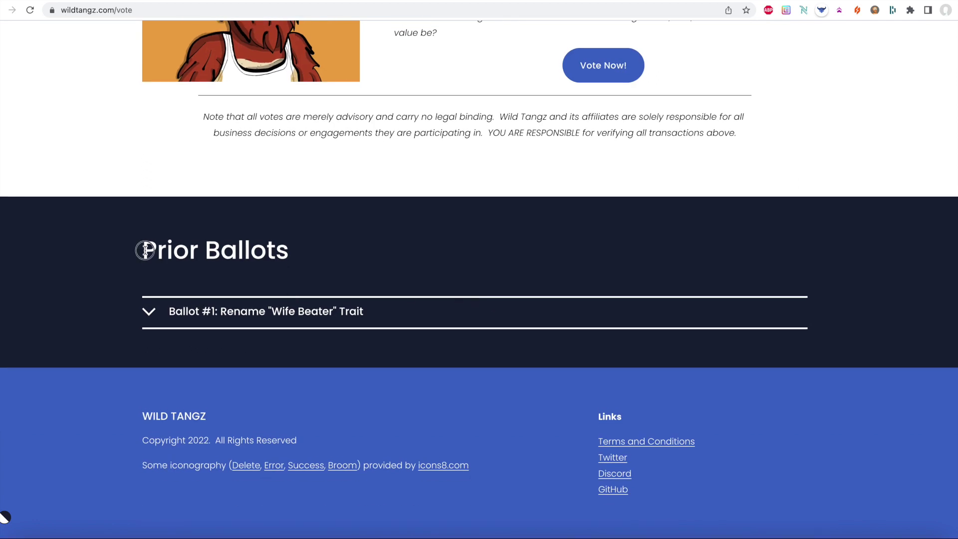
- Expand prior Ballot #1 to see that it reads 'Votes not counted yet.'
{"action": "left_click_drag", "start_coordinate": [145, 249], "coordinate": [295, 252]}
{"action": "left_click", "coordinate": [295, 252]}
{"action": "left_click", "coordinate": [257, 320]}
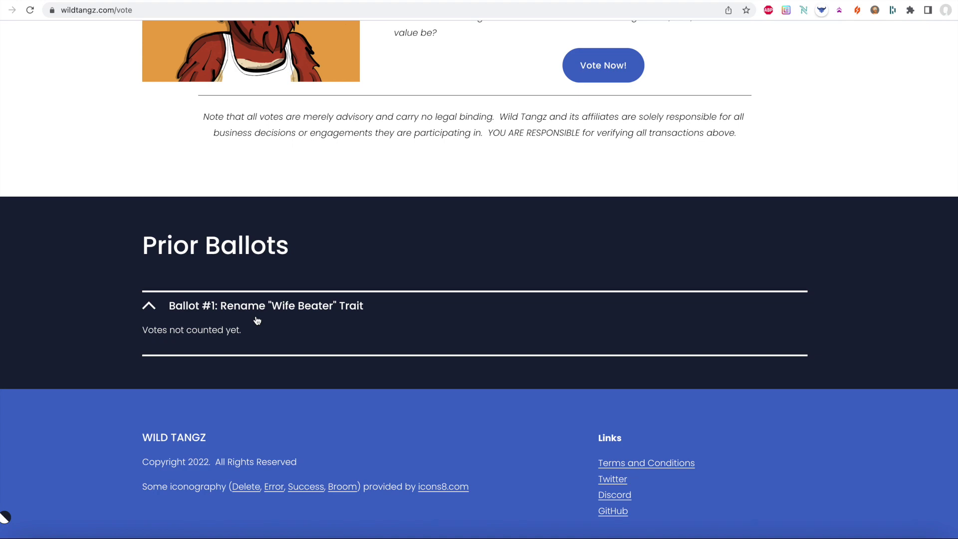
- Bring up the Cast Your Vote! form listing the eight Clothing trait options
{"action": "scroll", "coordinate": [257, 320], "scroll_direction": "up", "scroll_amount": 6}
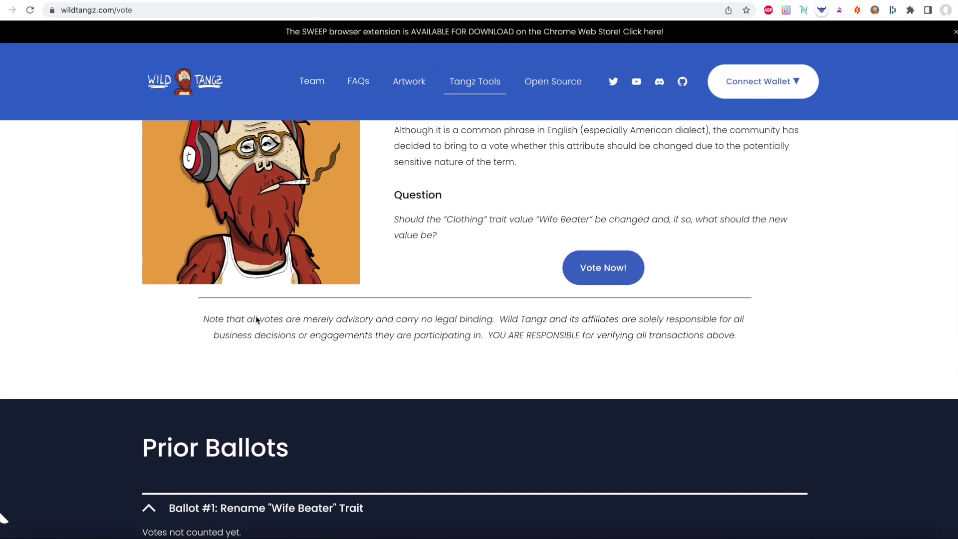
{"action": "scroll", "coordinate": [256, 315], "scroll_direction": "up", "scroll_amount": 2}
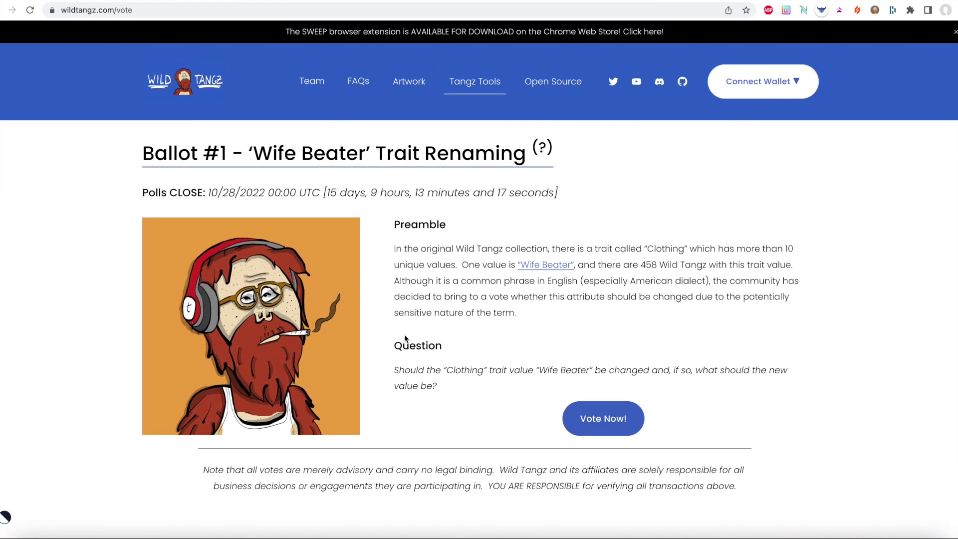
{"action": "left_click", "coordinate": [605, 422]}
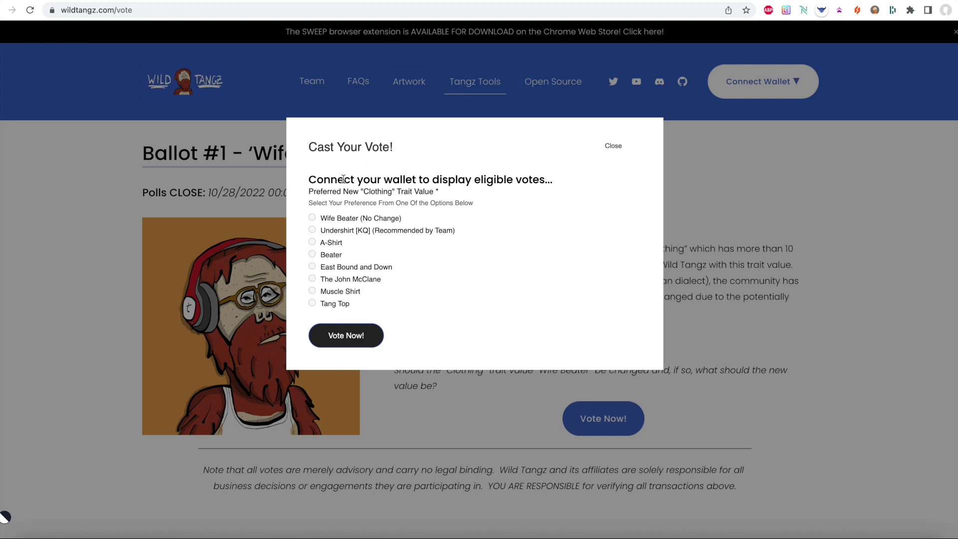
- Submit the vote form with no wallet connected to trigger the connect-a-wallet notice
{"action": "left_click_drag", "start_coordinate": [314, 182], "coordinate": [554, 184]}
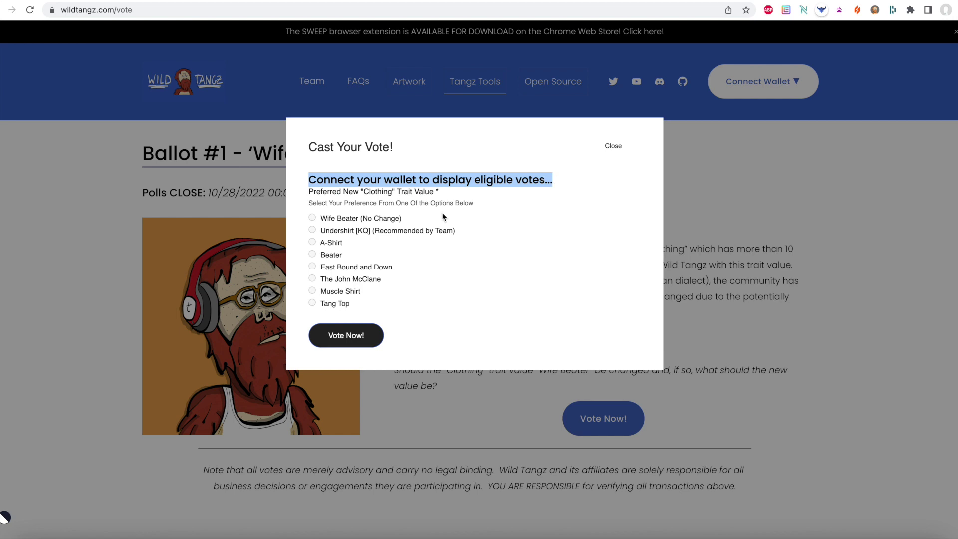
{"action": "left_click", "coordinate": [313, 221]}
{"action": "left_click", "coordinate": [337, 256]}
{"action": "left_click", "coordinate": [334, 289]}
{"action": "left_click", "coordinate": [331, 304]}
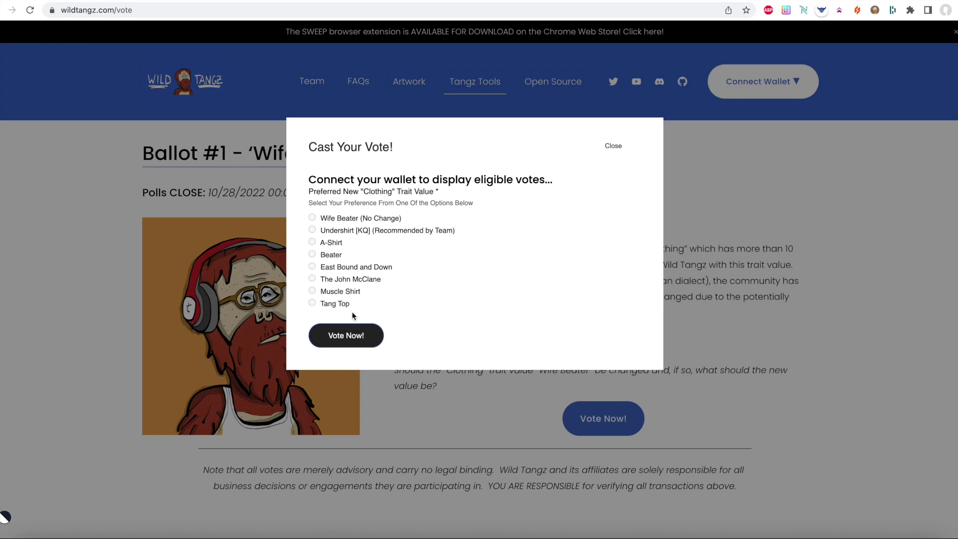
{"action": "left_click", "coordinate": [347, 334]}
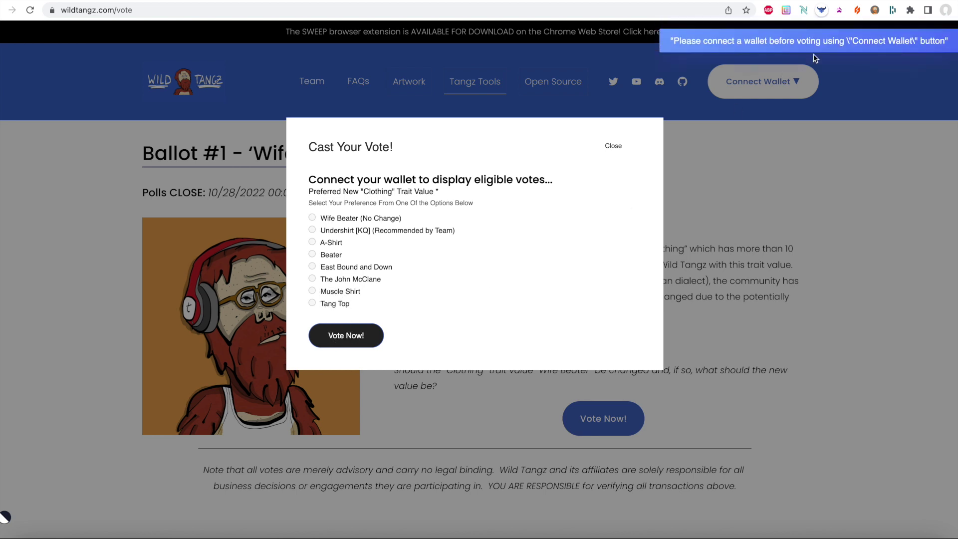
- Close the vote form and connect the Nami wallet
{"action": "left_click", "coordinate": [613, 150]}
{"action": "left_click", "coordinate": [735, 67]}
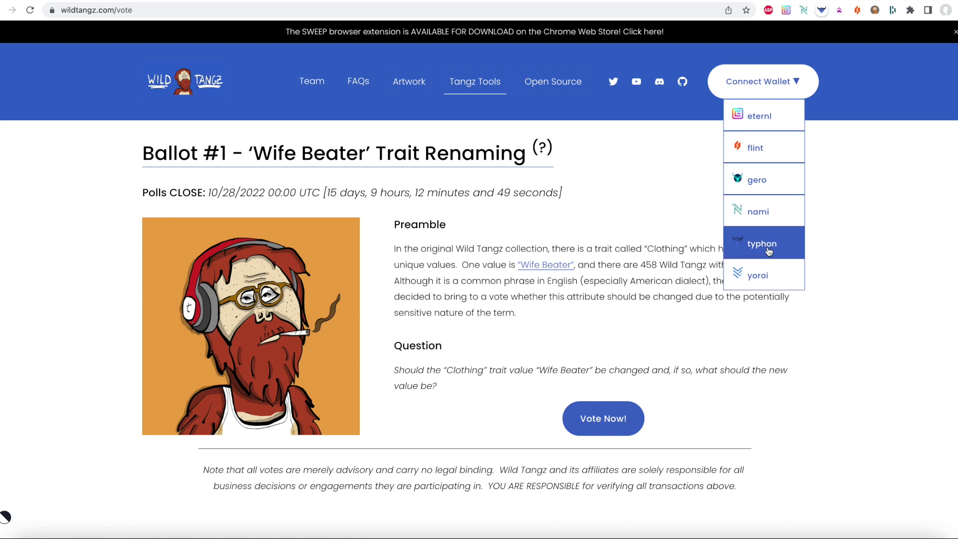
{"action": "left_click", "coordinate": [773, 217]}
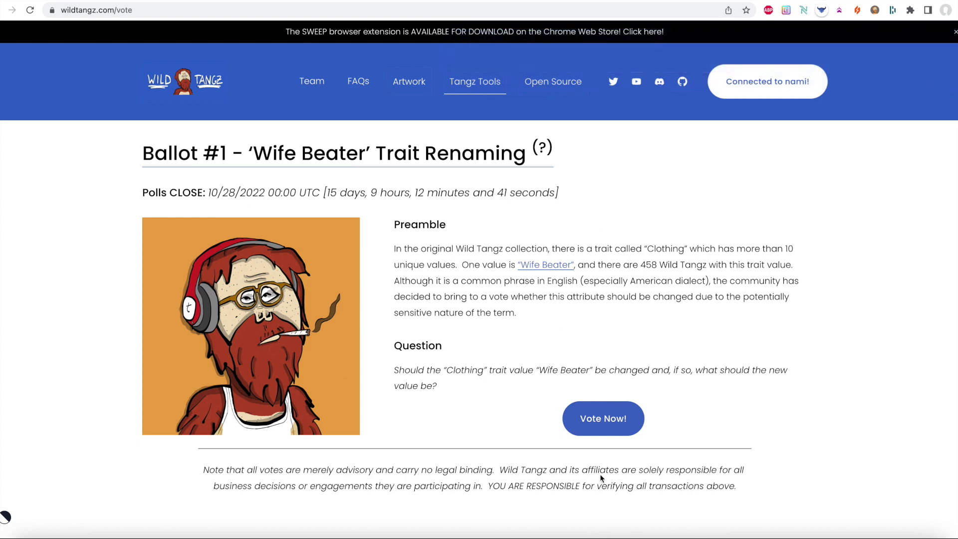
- In the reopened vote form, note the 7 votes' power and choose Undershirt [KQ]
{"action": "left_click", "coordinate": [602, 419]}
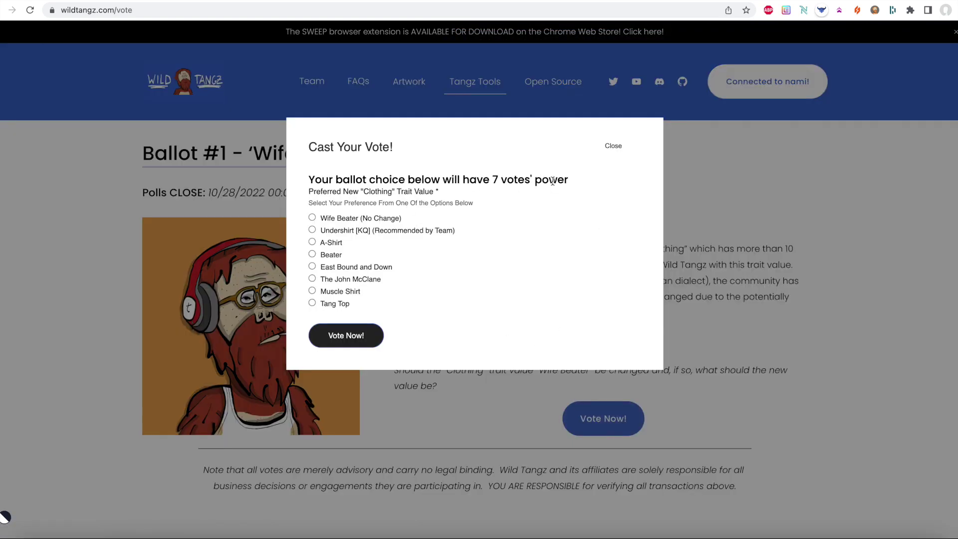
{"action": "left_click_drag", "start_coordinate": [573, 183], "coordinate": [310, 178]}
{"action": "left_click", "coordinate": [313, 179]}
{"action": "left_click", "coordinate": [313, 231]}
- Submit the Undershirt [KQ] vote and review Nami's 3.065024 ₳ signature request details
{"action": "left_click", "coordinate": [351, 338]}
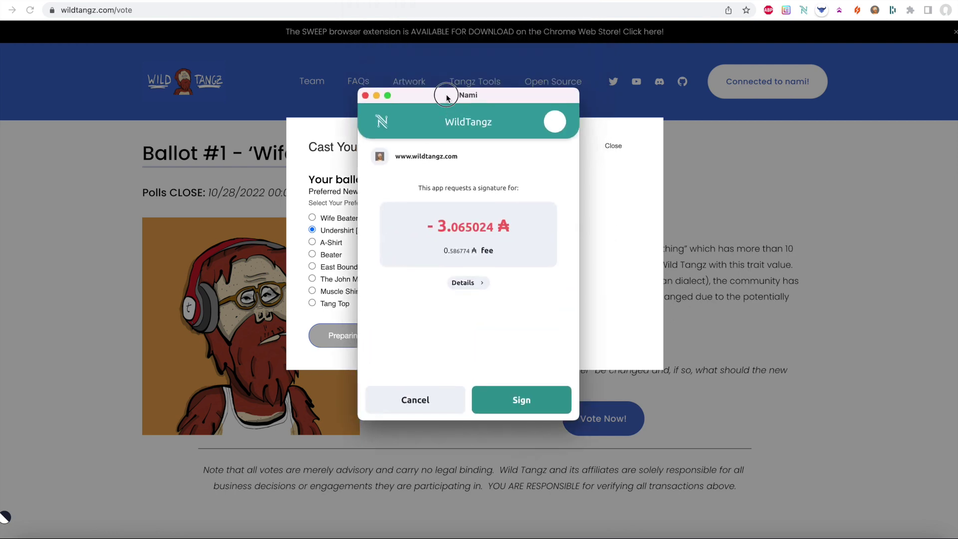
{"action": "left_click_drag", "start_coordinate": [509, 224], "coordinate": [422, 228]}
{"action": "left_click", "coordinate": [452, 239]}
{"action": "left_click_drag", "start_coordinate": [512, 235], "coordinate": [418, 232]}
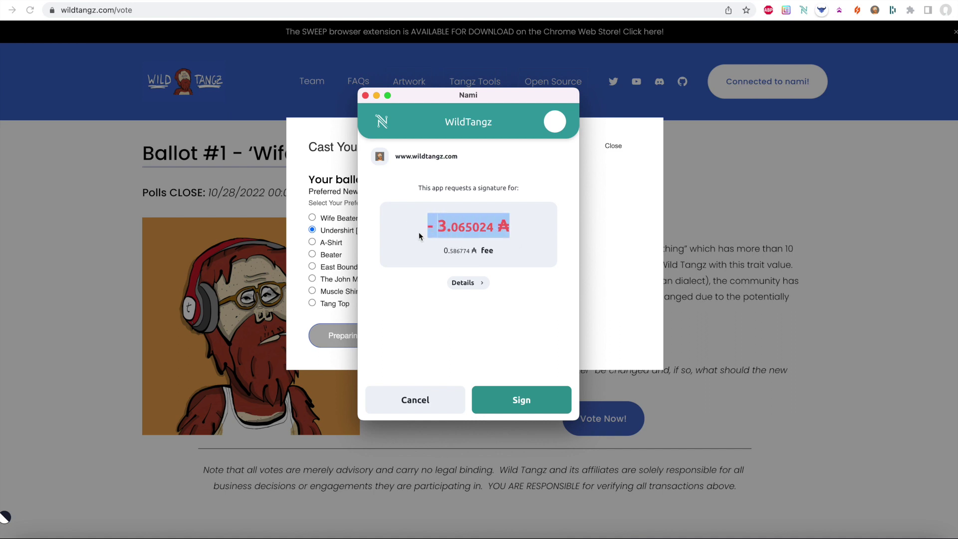
{"action": "left_click", "coordinate": [433, 241]}
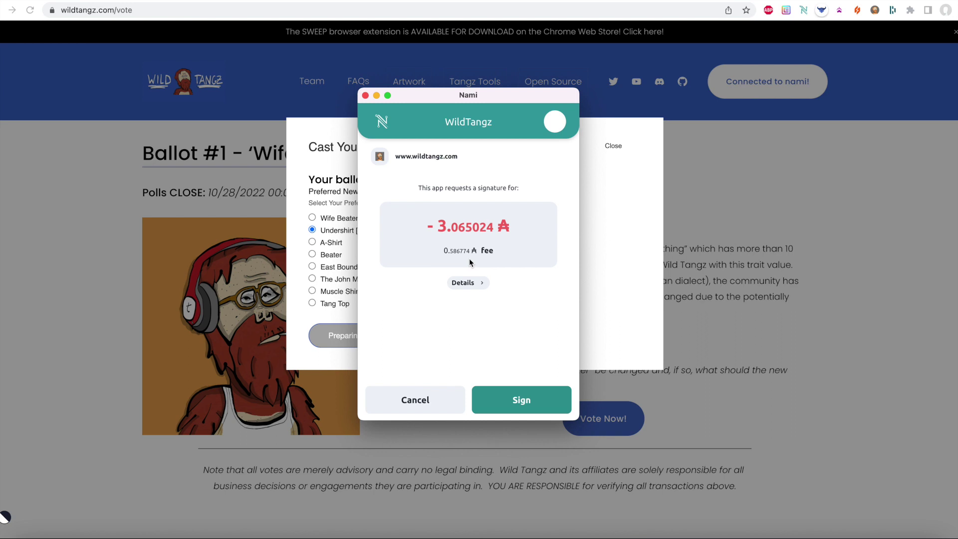
{"action": "left_click", "coordinate": [464, 283]}
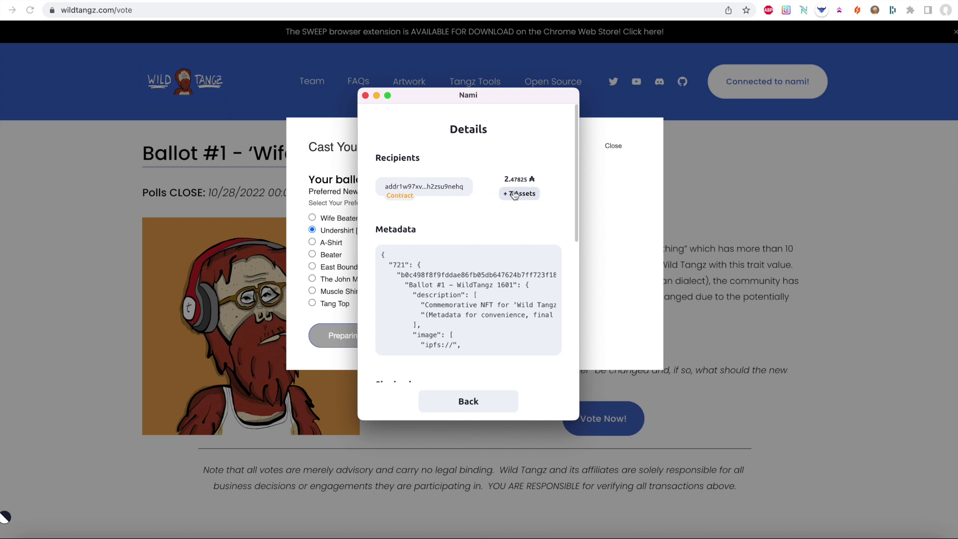
- Copy the address of the contract receiving 2.47825 ₳ plus 7 assets
{"action": "left_click_drag", "start_coordinate": [536, 180], "coordinate": [499, 180]}
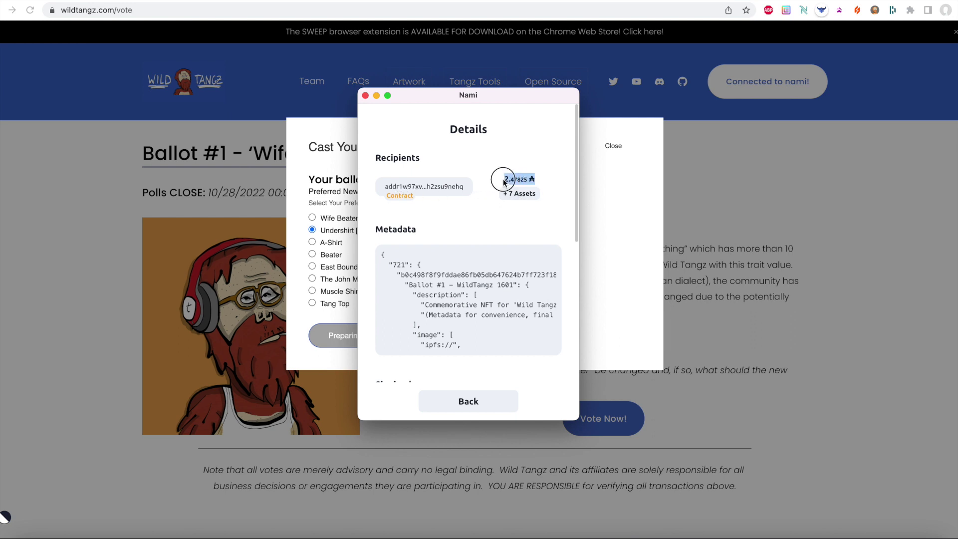
{"action": "left_click", "coordinate": [425, 190]}
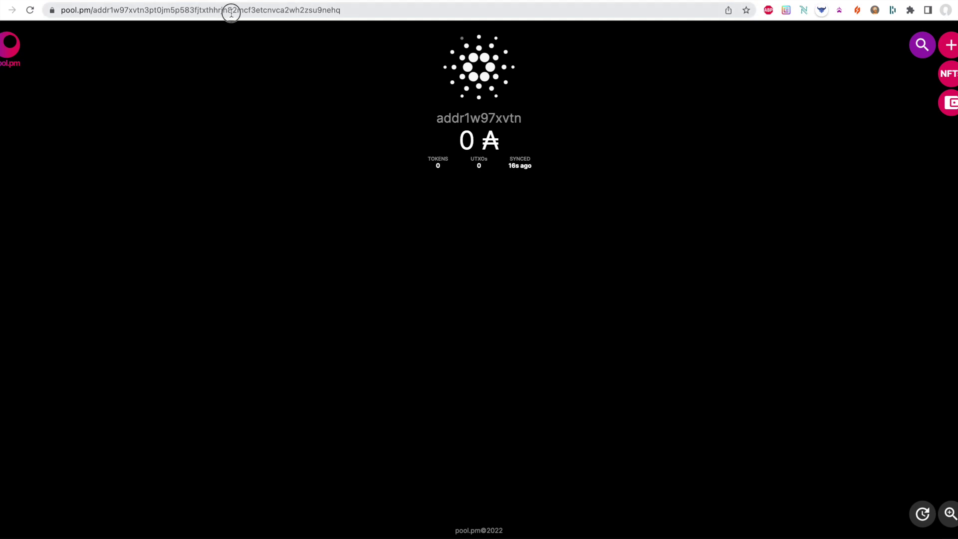
{"action": "double_click", "coordinate": [231, 10]}
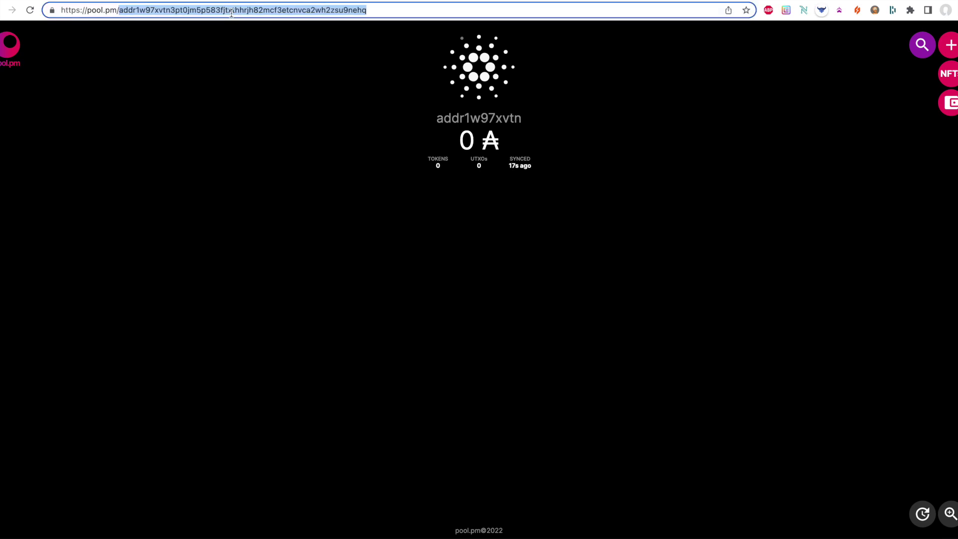
- Look up the copied contract address on pool.pm, which shows 0 ₳ and no tokens
{"action": "key", "text": "ctrl+v"}
{"action": "key", "text": "Return"}
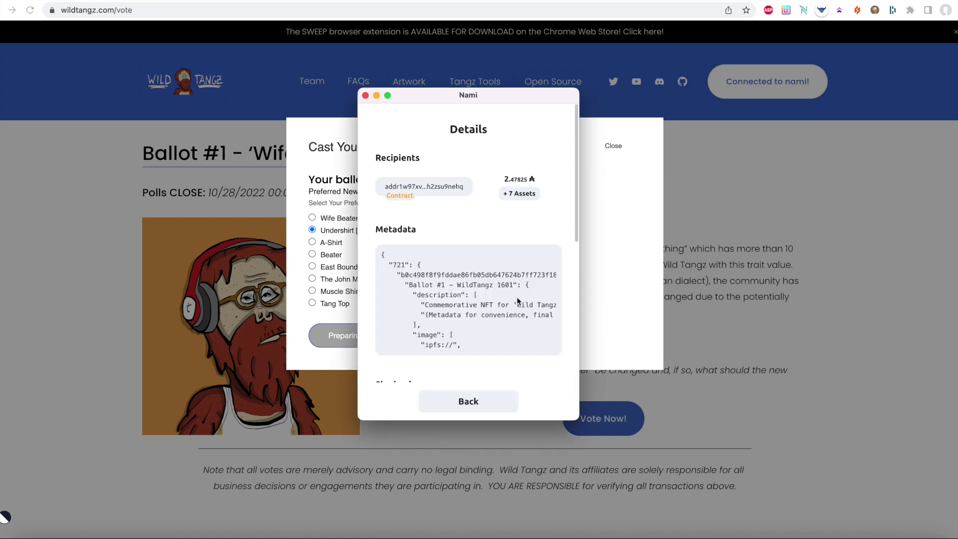
- Copy all of the ballot metadata JSON from Nami's Metadata box
{"action": "scroll", "coordinate": [518, 300], "scroll_direction": "down", "scroll_amount": 5}
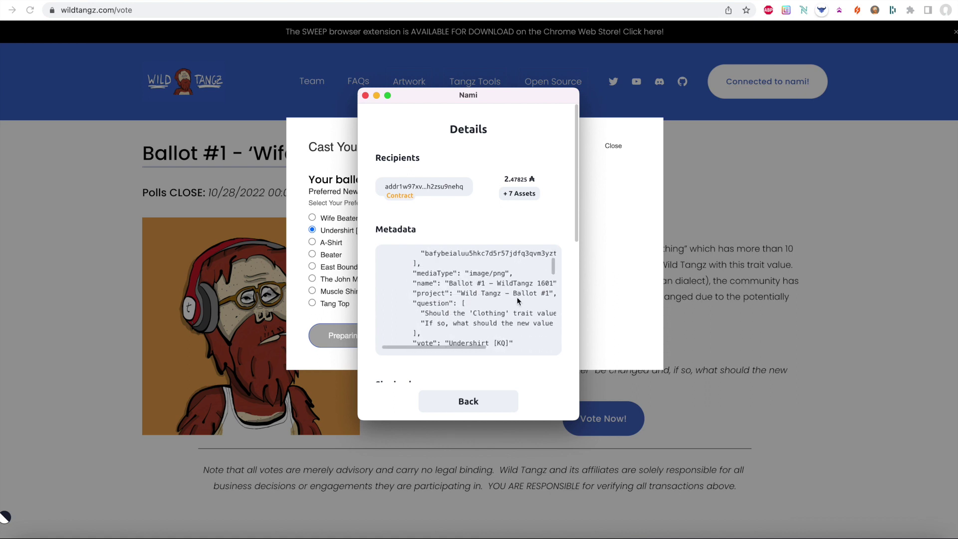
{"action": "scroll", "coordinate": [505, 293], "scroll_direction": "down", "scroll_amount": 5}
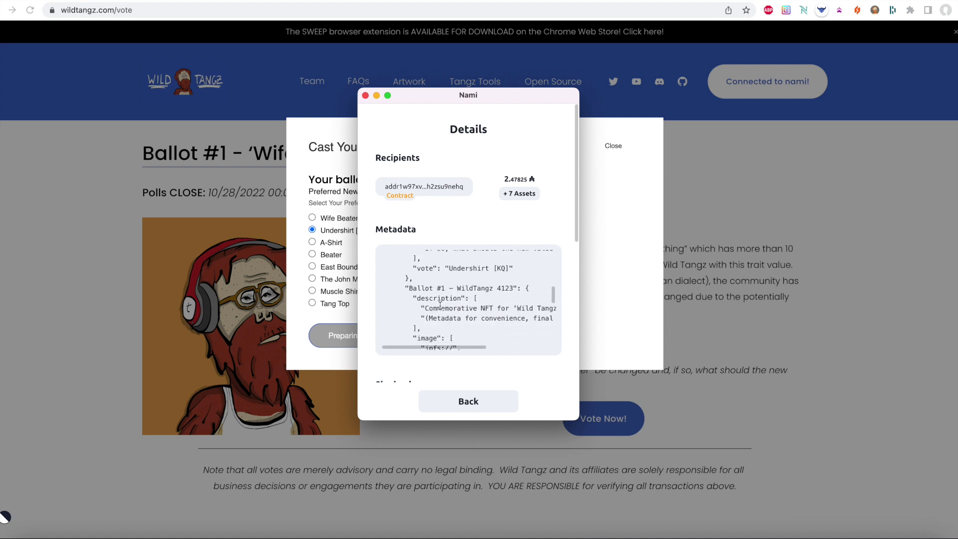
{"action": "scroll", "coordinate": [441, 306], "scroll_direction": "down", "scroll_amount": 5}
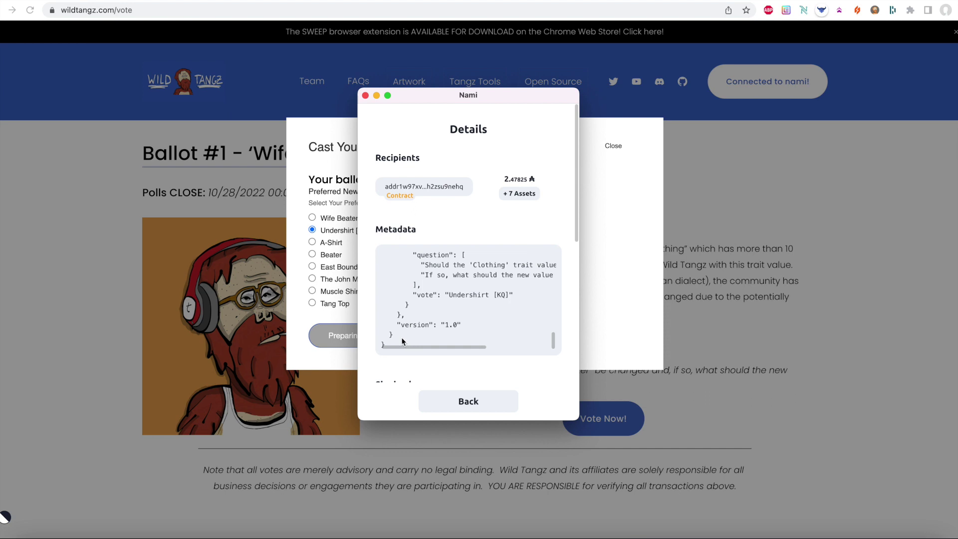
{"action": "left_click_drag", "start_coordinate": [403, 341], "coordinate": [377, 258]}
{"action": "right_click", "coordinate": [400, 272]}
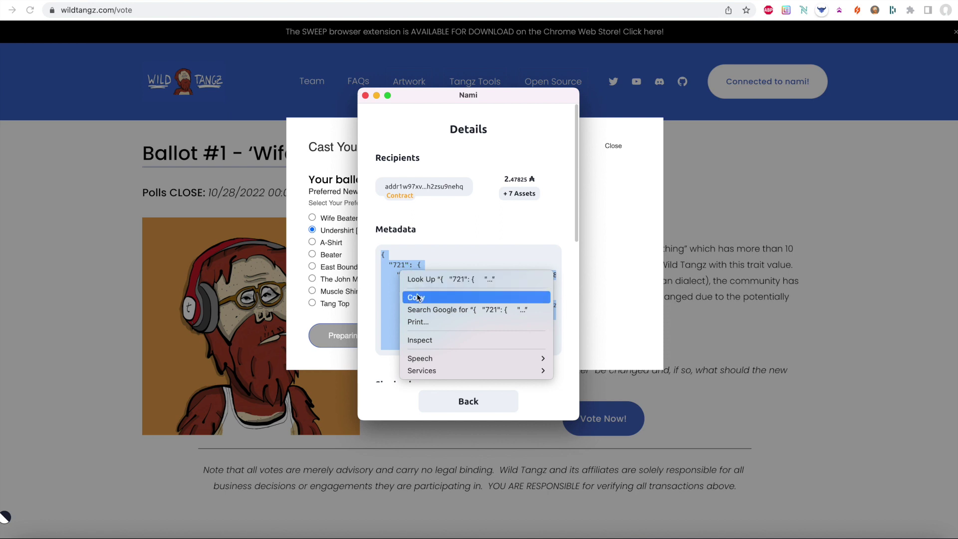
{"action": "left_click", "coordinate": [417, 298]}
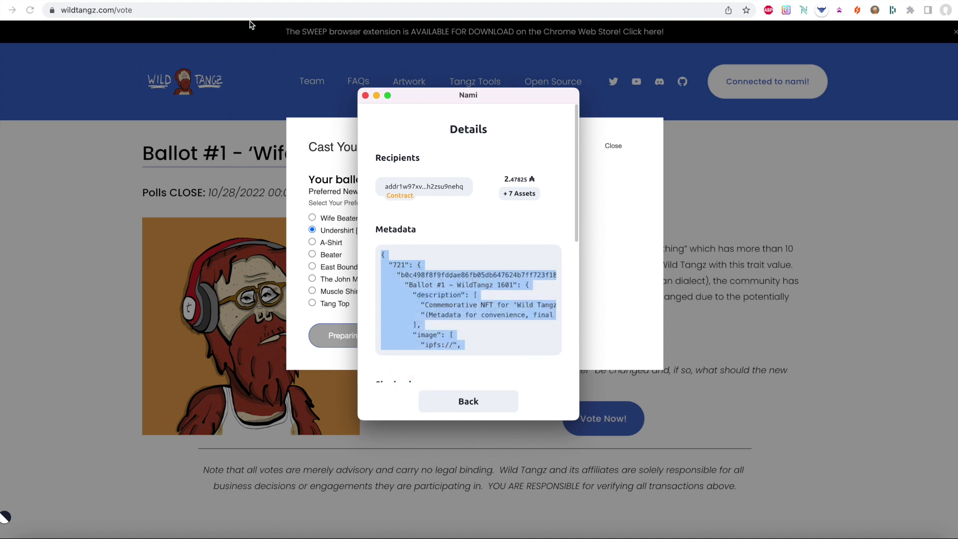
{"action": "left_click", "coordinate": [468, 303]}
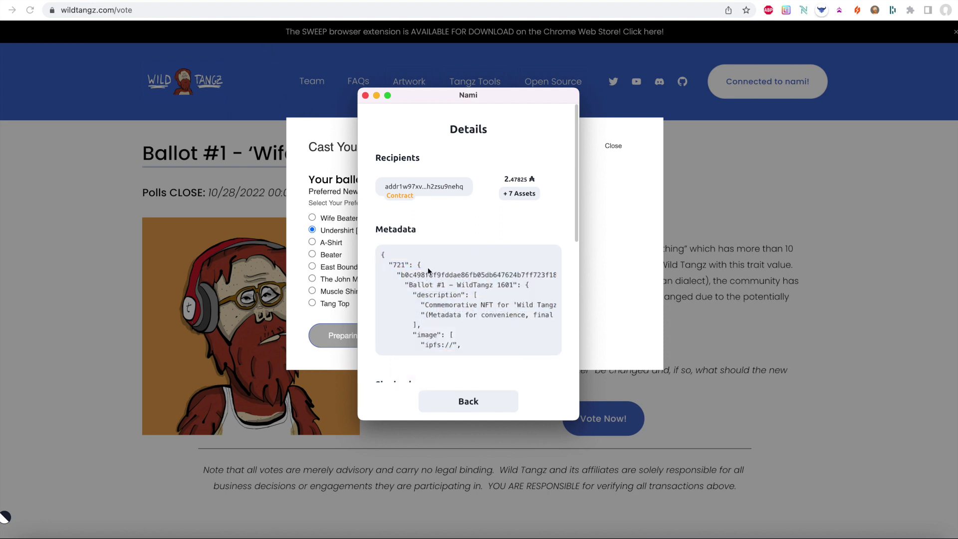
{"action": "left_click_drag", "start_coordinate": [412, 262], "coordinate": [455, 304]}
{"action": "left_click", "coordinate": [455, 304]}
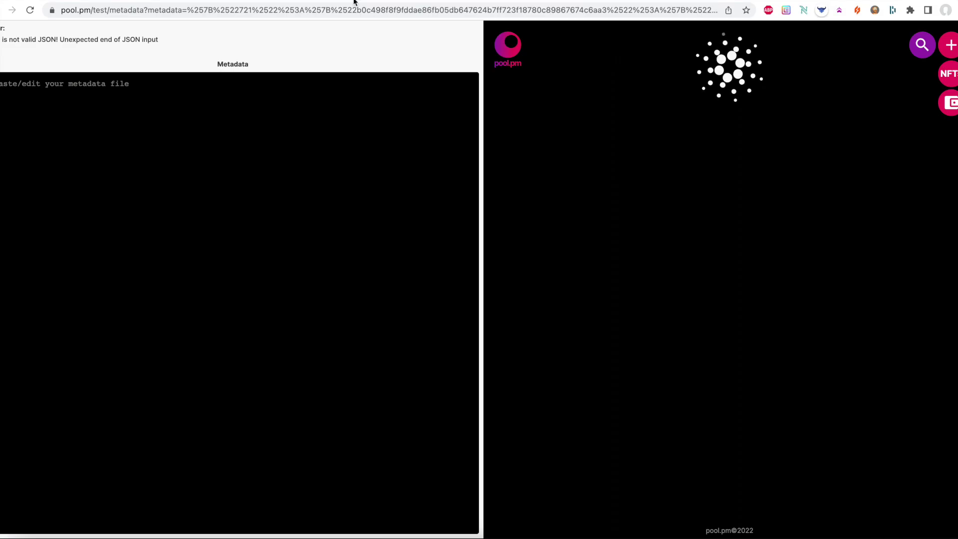
- Paste the metadata into pool.pm's tester and check the title 'Ballot #1 - WildTangz 1601'
{"action": "left_click", "coordinate": [310, 144]}
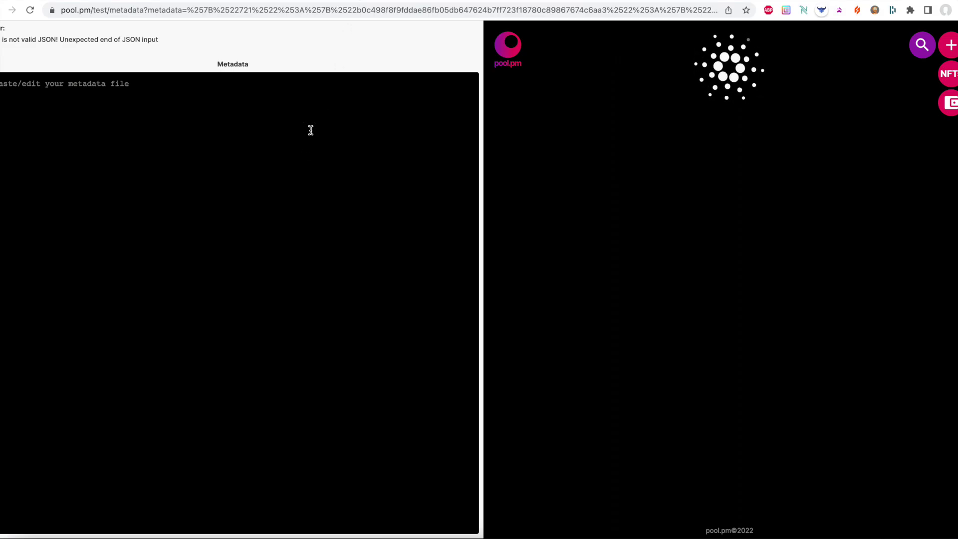
{"action": "key", "text": "super+v"}
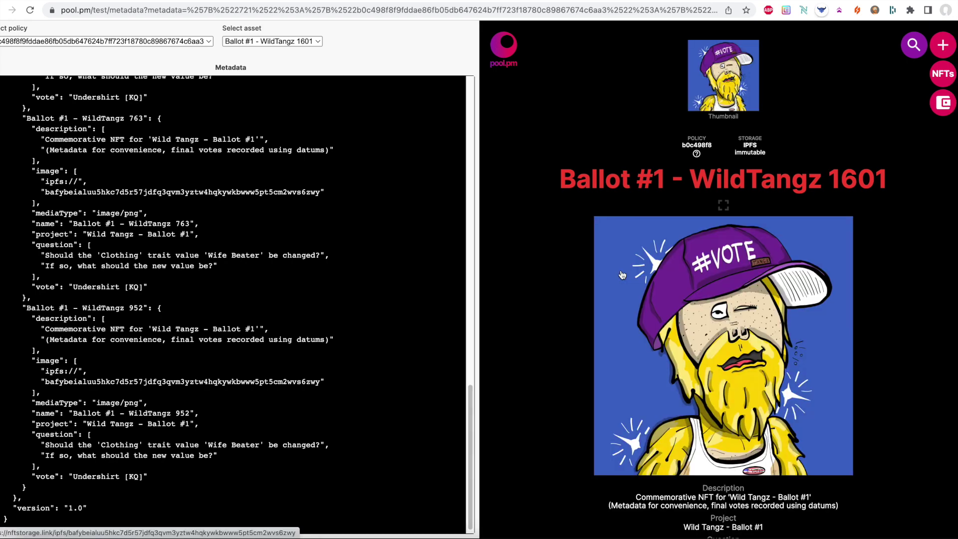
{"action": "scroll", "coordinate": [717, 347], "scroll_direction": "down", "scroll_amount": 3}
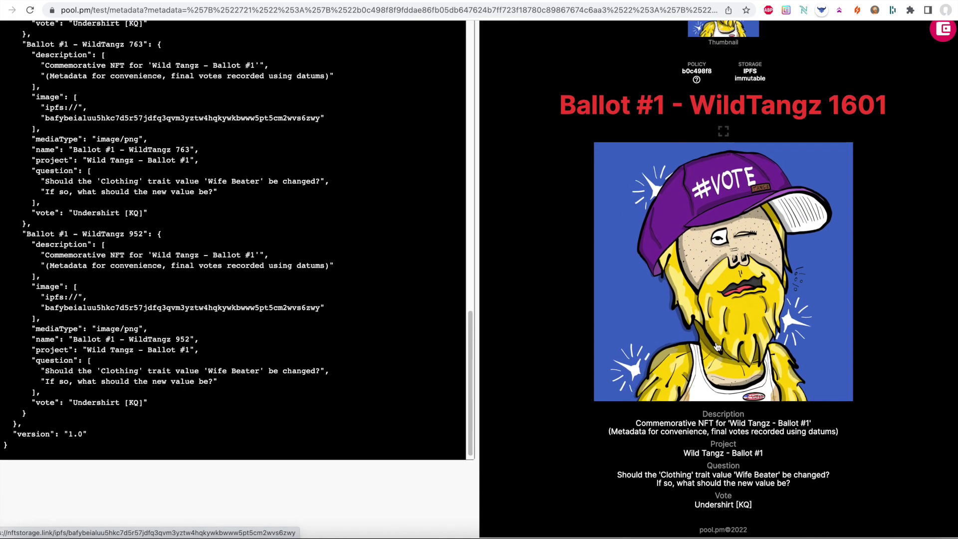
{"action": "left_click", "coordinate": [568, 108]}
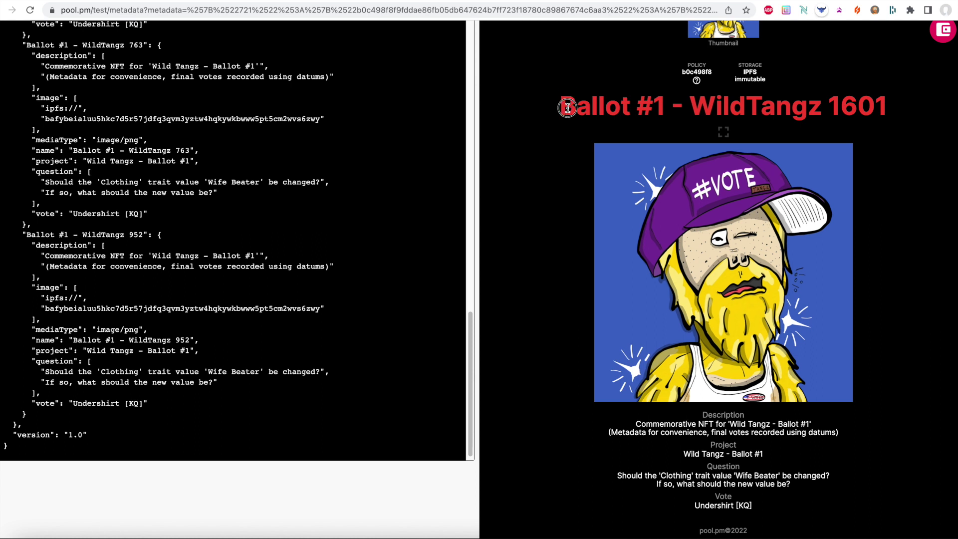
{"action": "left_click_drag", "start_coordinate": [567, 108], "coordinate": [885, 105]}
{"action": "left_click", "coordinate": [883, 103]}
- Confirm the metadata preview records the vote as Undershirt [KQ]
{"action": "scroll", "coordinate": [775, 471], "scroll_direction": "down", "scroll_amount": 1}
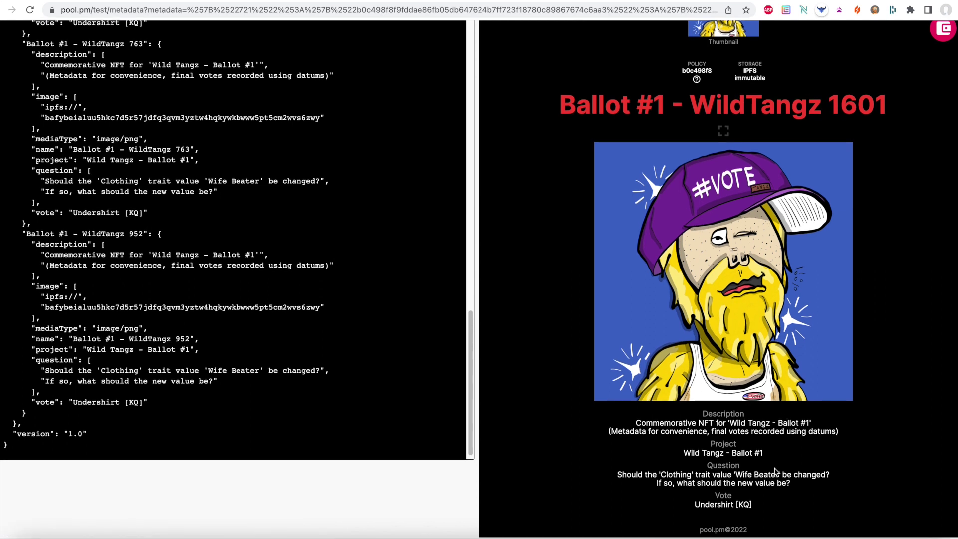
{"action": "left_click_drag", "start_coordinate": [754, 507], "coordinate": [689, 506]}
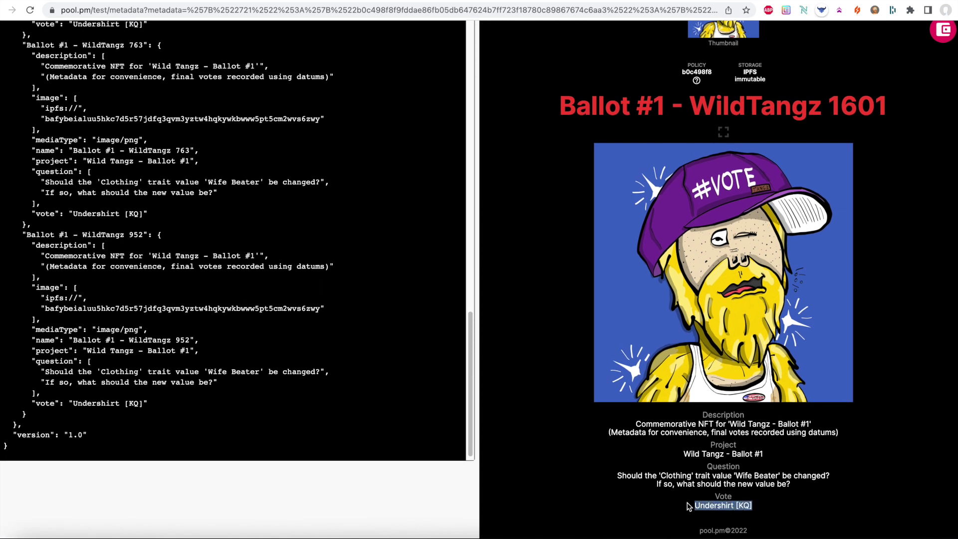
{"action": "left_click", "coordinate": [691, 508]}
{"action": "left_click", "coordinate": [698, 507]}
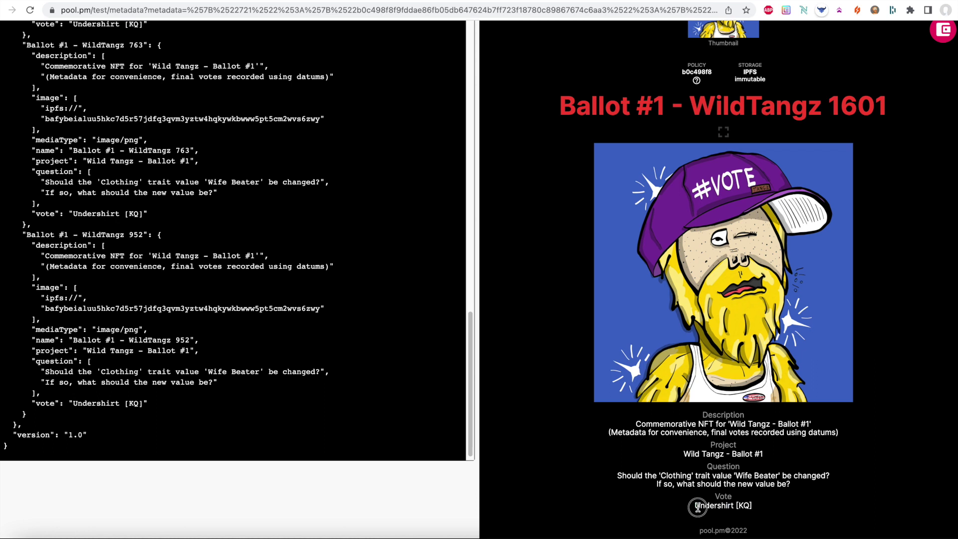
{"action": "mouse_move", "coordinate": [698, 507]}
{"action": "left_mouse_down"}
{"action": "mouse_move", "coordinate": [759, 508]}
{"action": "mouse_move", "coordinate": [691, 507]}
{"action": "left_mouse_up"}
{"action": "left_click", "coordinate": [759, 508]}
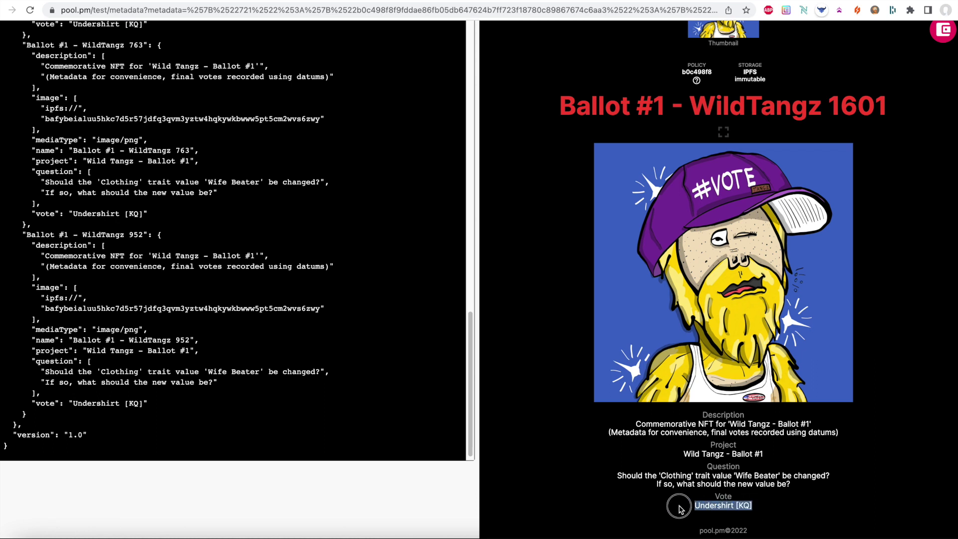
{"action": "left_click", "coordinate": [715, 494]}
{"action": "left_click_drag", "start_coordinate": [695, 507], "coordinate": [762, 505]}
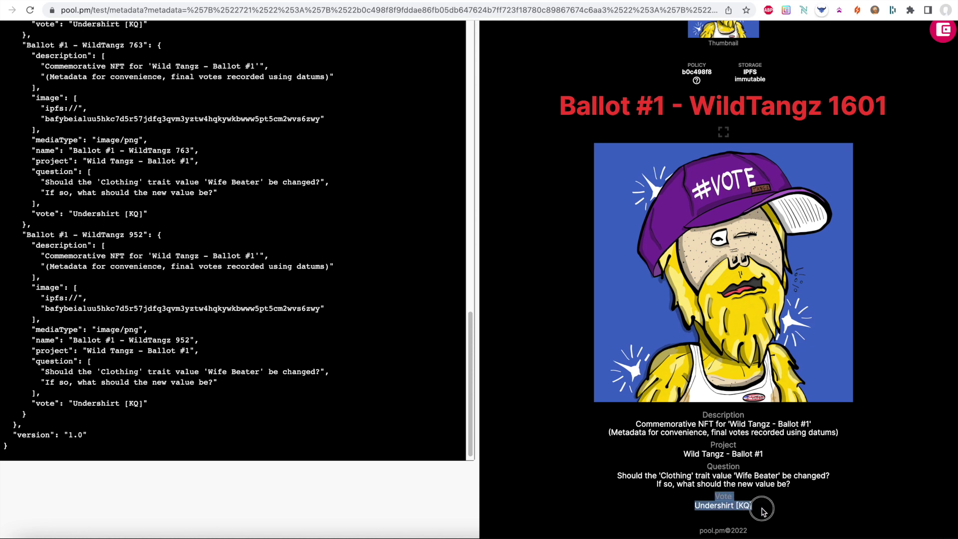
{"action": "left_click", "coordinate": [758, 501]}
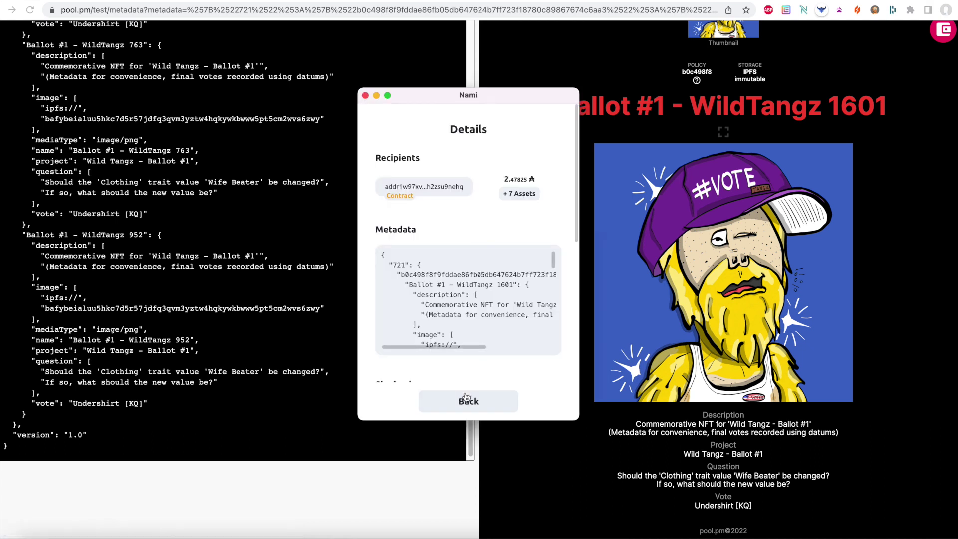
- Recheck the transaction details, then sign the 3.065024 ₳ vote transaction in Nami
{"action": "left_click", "coordinate": [464, 397]}
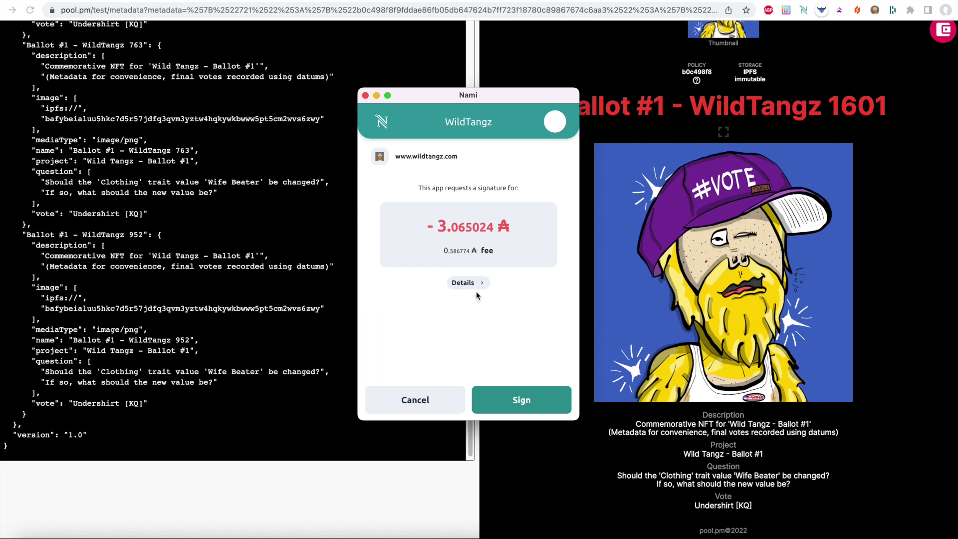
{"action": "left_click", "coordinate": [467, 283]}
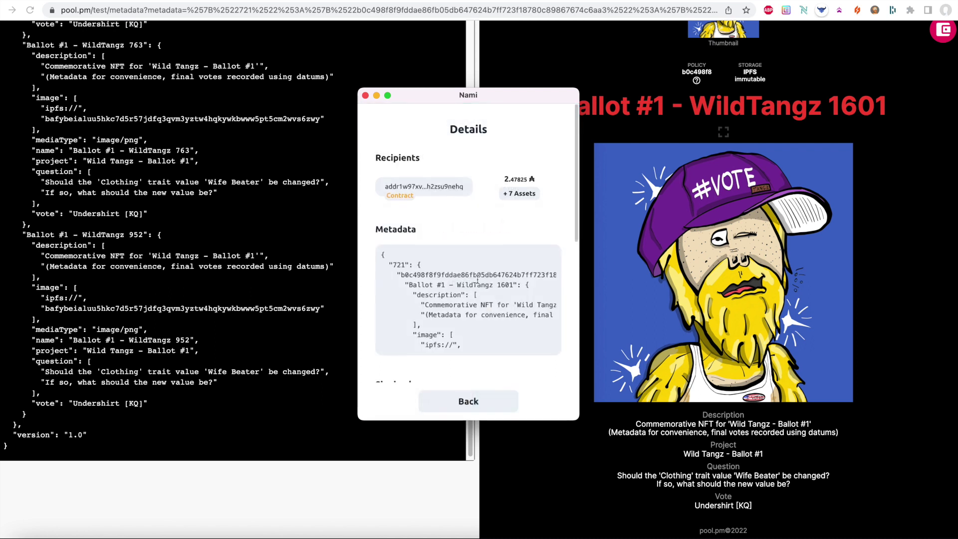
{"action": "left_click", "coordinate": [464, 401]}
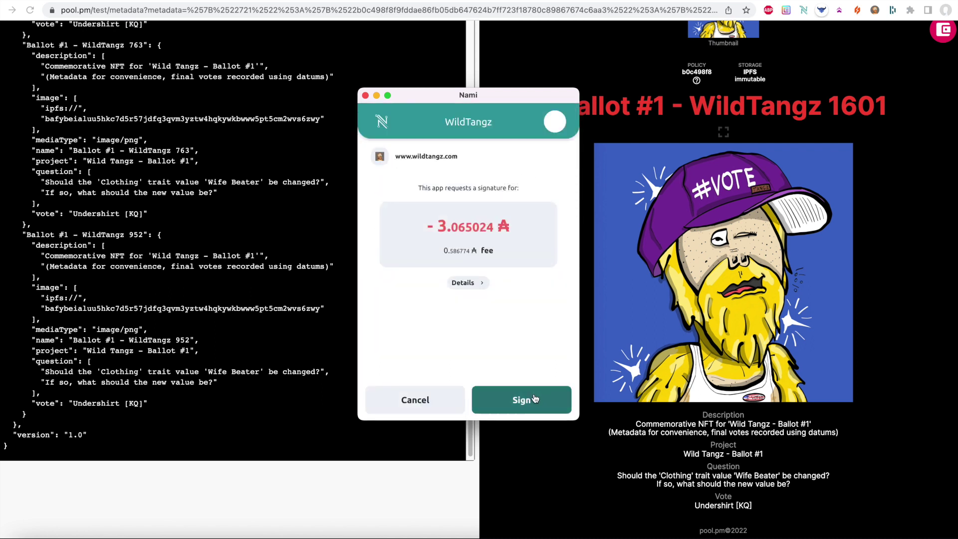
{"action": "left_click", "coordinate": [535, 400]}
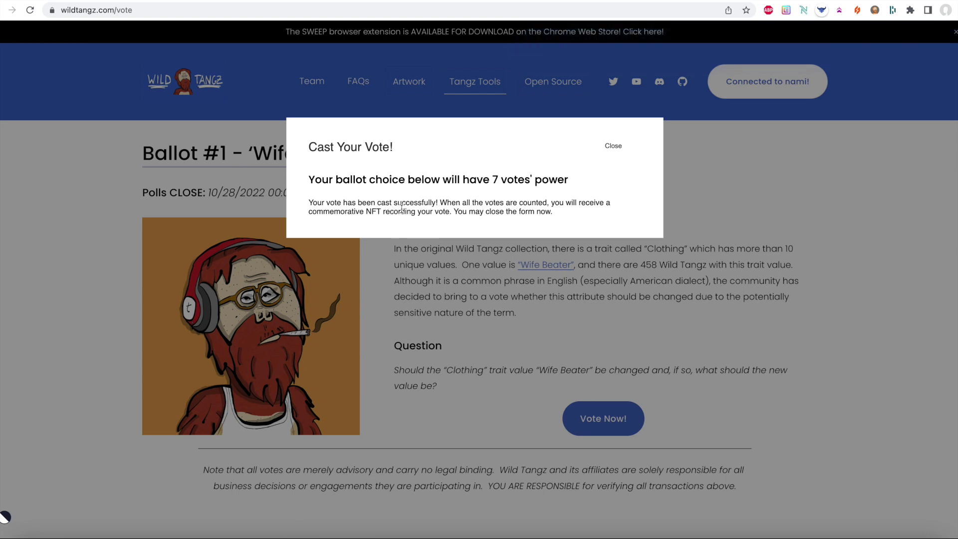
- Reopen the vote form to confirm the 7-vote success message, then reload the Ballot #1 page
{"action": "triple_click", "coordinate": [402, 207]}
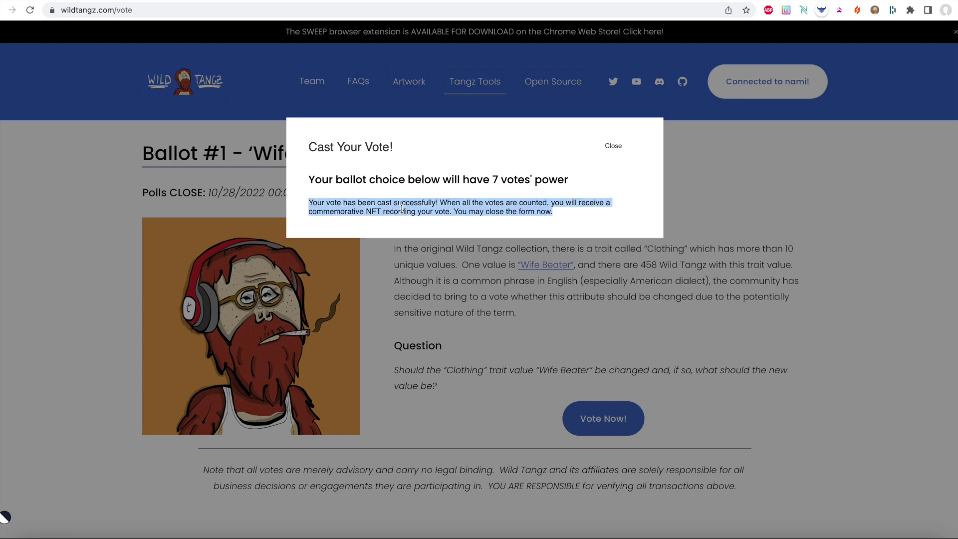
{"action": "left_click", "coordinate": [613, 146]}
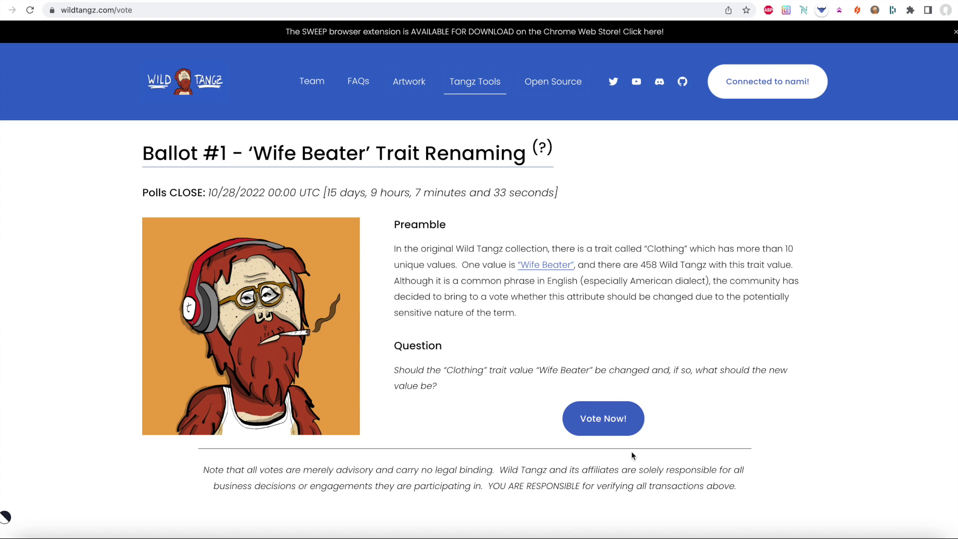
{"action": "left_click", "coordinate": [608, 431]}
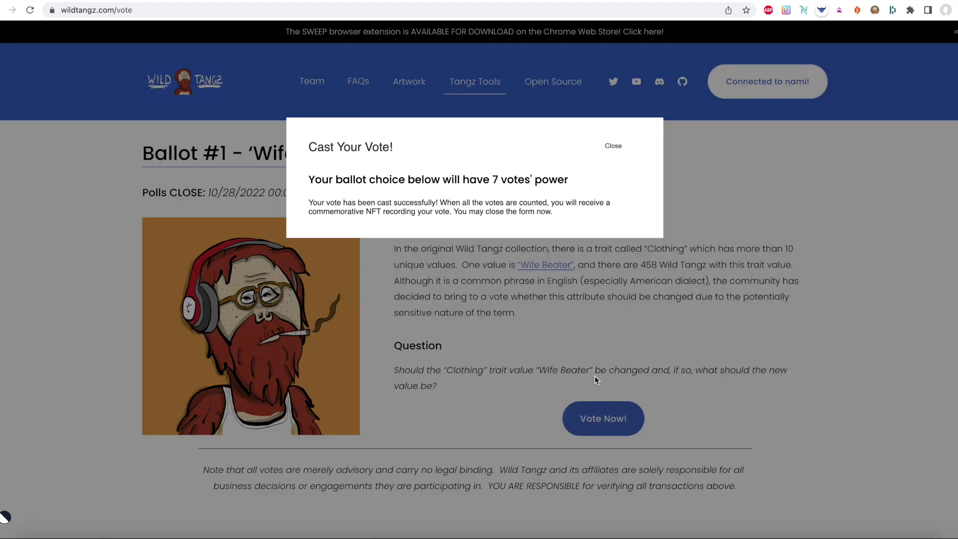
{"action": "triple_click", "coordinate": [500, 207]}
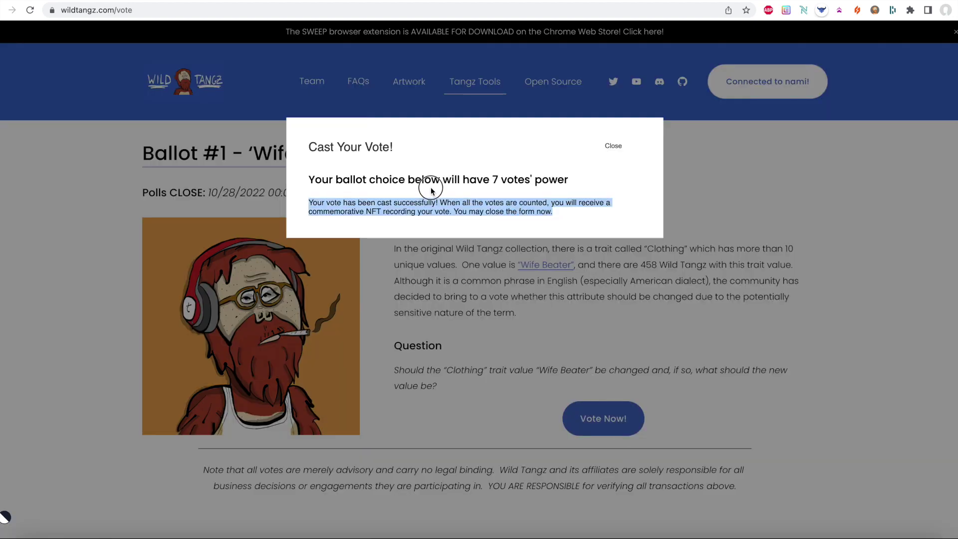
{"action": "left_click", "coordinate": [439, 209]}
{"action": "left_click", "coordinate": [616, 146]}
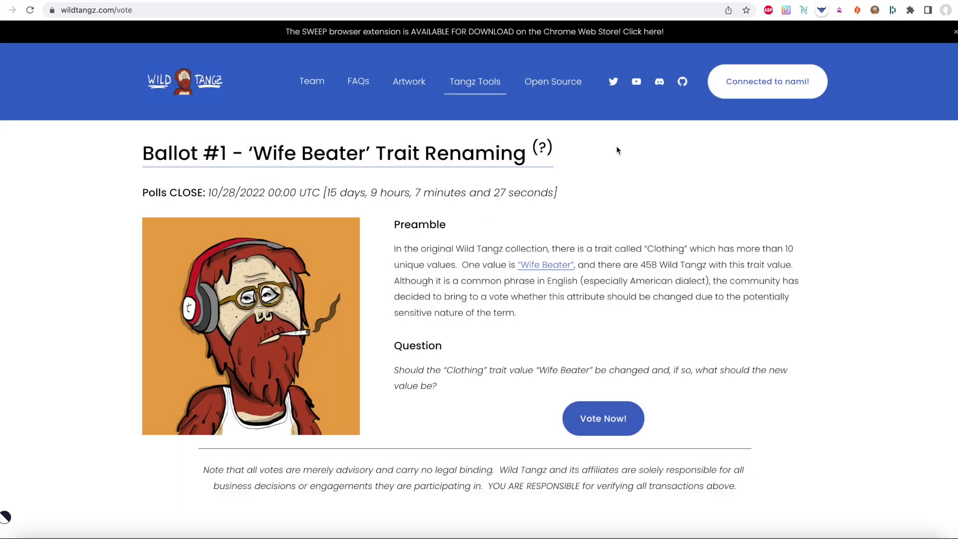
{"action": "left_click", "coordinate": [205, 102]}
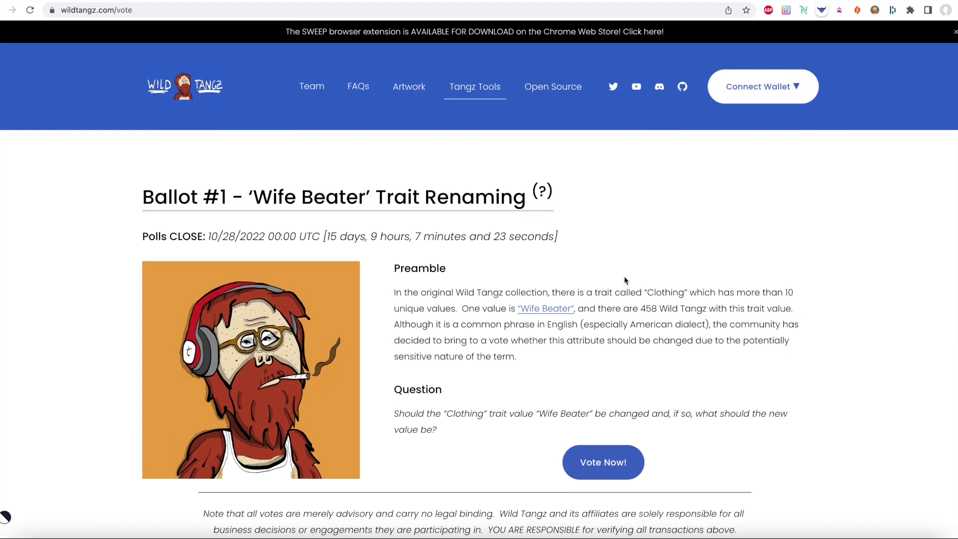
- Reconnect the nami wallet and review the ballot's vote form before closing it
{"action": "mouse_move", "coordinate": [758, 86]}
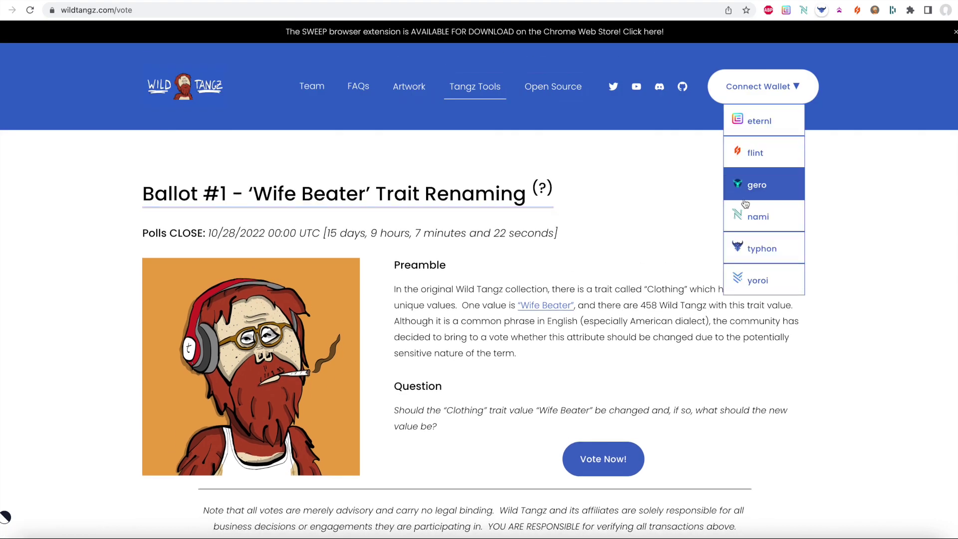
{"action": "left_click", "coordinate": [736, 218]}
{"action": "left_click", "coordinate": [605, 460]}
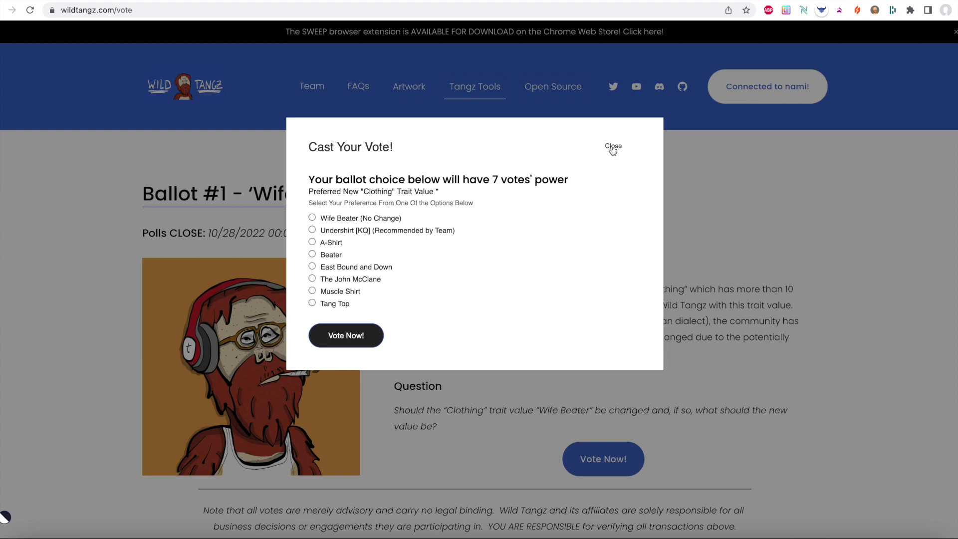
{"action": "left_click", "coordinate": [613, 147]}
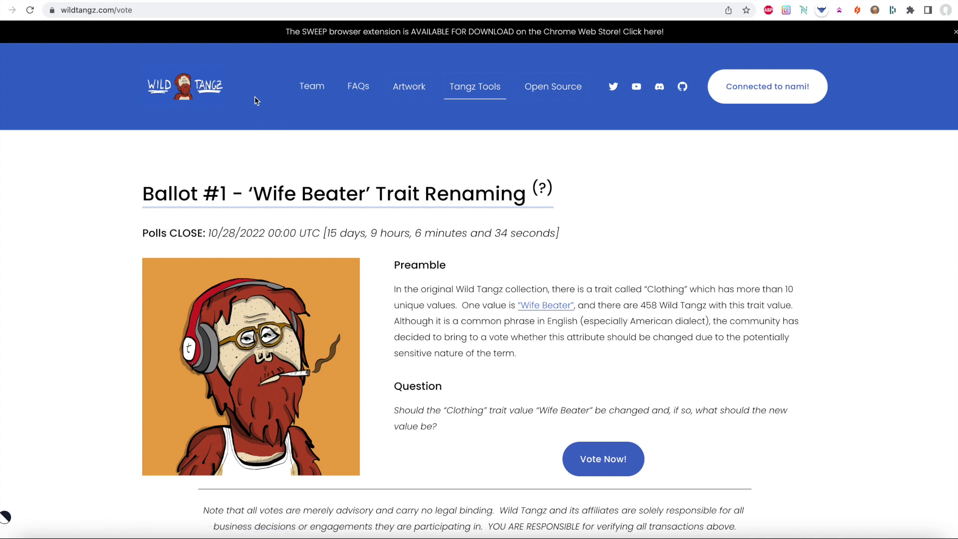
- Refresh the pool.pm page for contract address addr1w97xvtn
{"action": "left_click", "coordinate": [257, 10]}
{"action": "type", "text": "pool.pm/addr1w97xvtn3pt0jm5p583fjtxthhrjh82mcf3etcnvca2wh2zsu9nehq"}
{"action": "key", "text": "Return"}
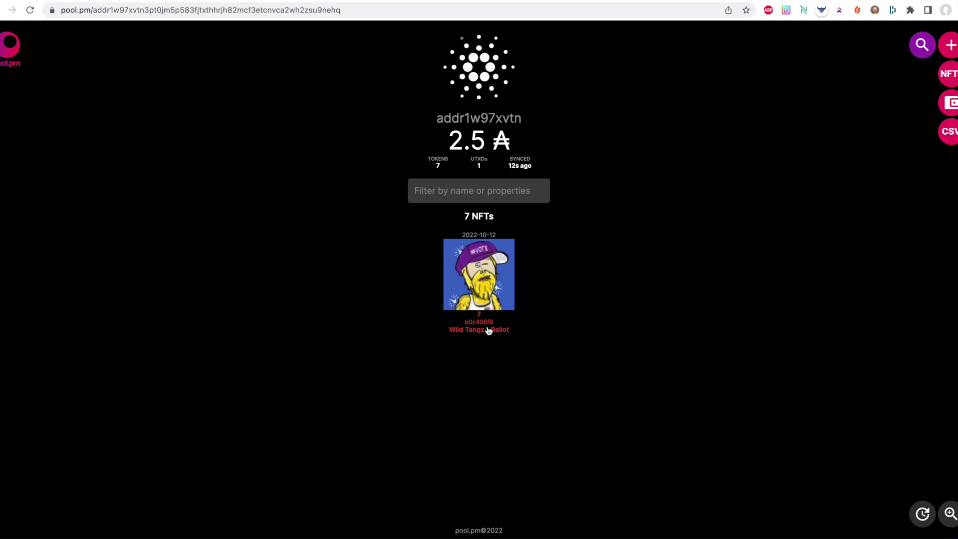
- Expand the Wild Tangz Ballot group into its seven individual Ballot #1 NFTs
{"action": "left_click", "coordinate": [478, 332]}
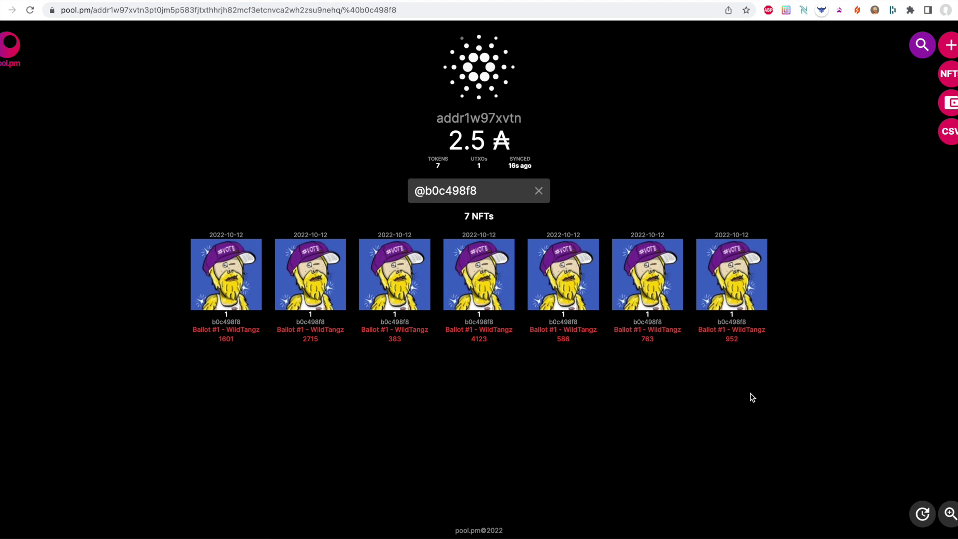
{"action": "left_click_drag", "start_coordinate": [828, 372], "coordinate": [202, 247]}
{"action": "left_click", "coordinate": [163, 190]}
{"action": "left_click", "coordinate": [109, 0]}
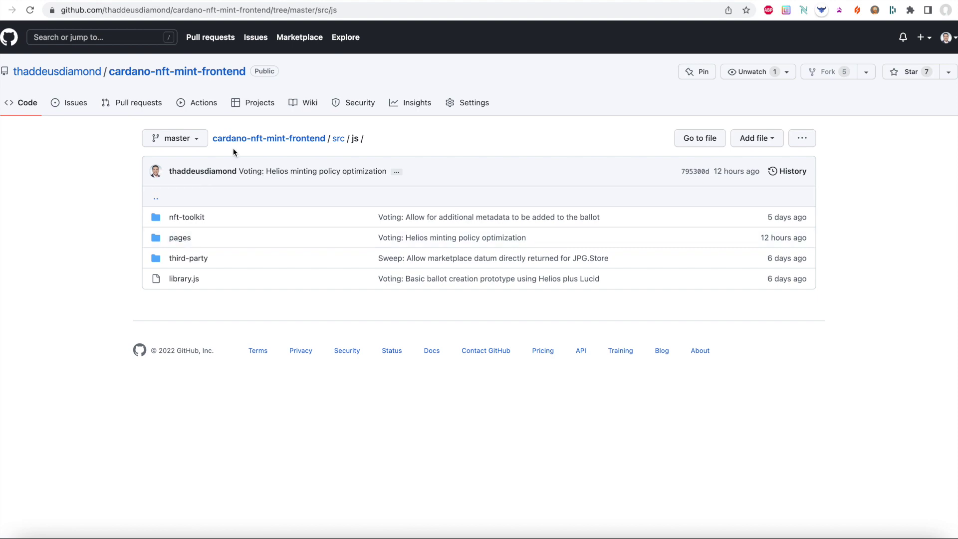
- Go to the cardano-nft-mint-frontend repository's main page and skim the README
{"action": "left_click", "coordinate": [81, 75]}
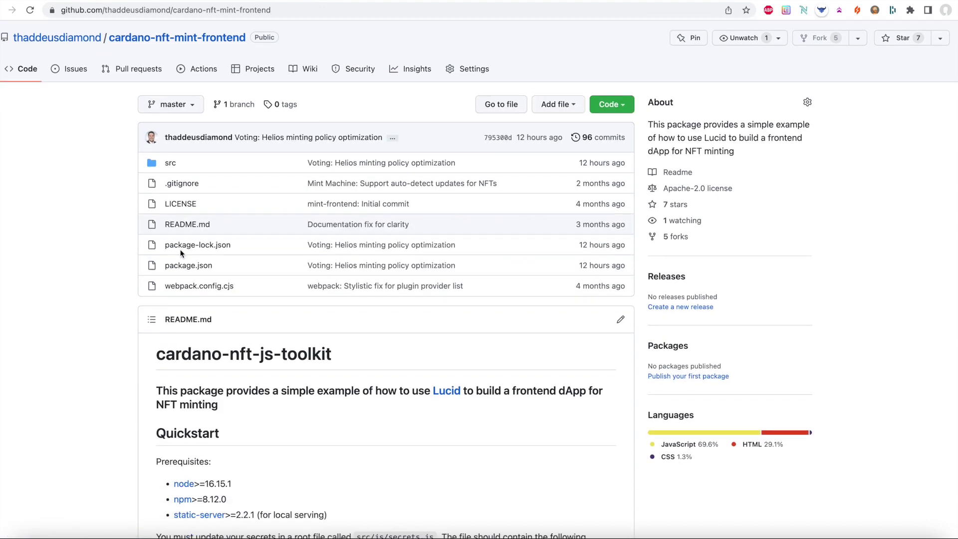
{"action": "scroll", "coordinate": [181, 254], "scroll_direction": "down", "scroll_amount": 6}
{"action": "scroll", "coordinate": [180, 253], "scroll_direction": "down", "scroll_amount": 10}
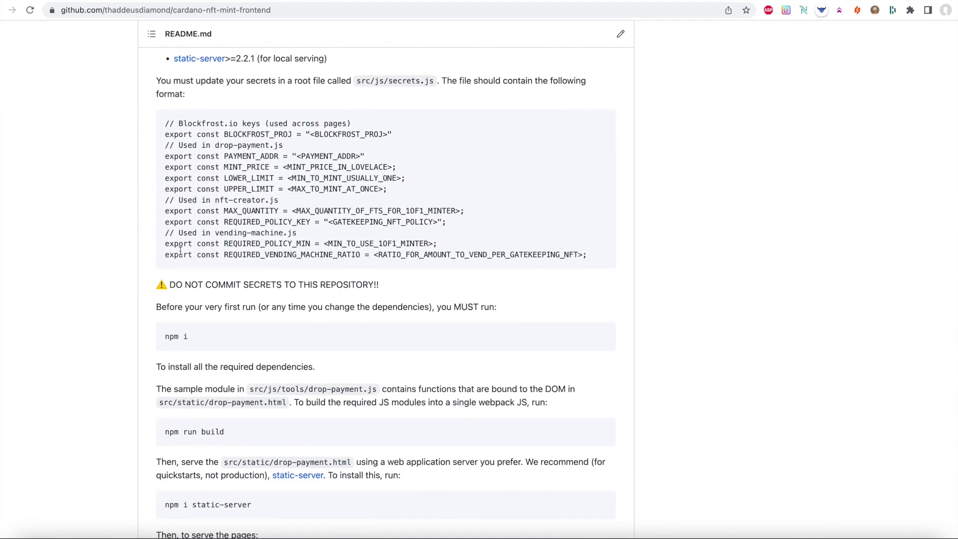
{"action": "scroll", "coordinate": [181, 251], "scroll_direction": "down", "scroll_amount": 4}
{"action": "scroll", "coordinate": [180, 248], "scroll_direction": "up", "scroll_amount": 15}
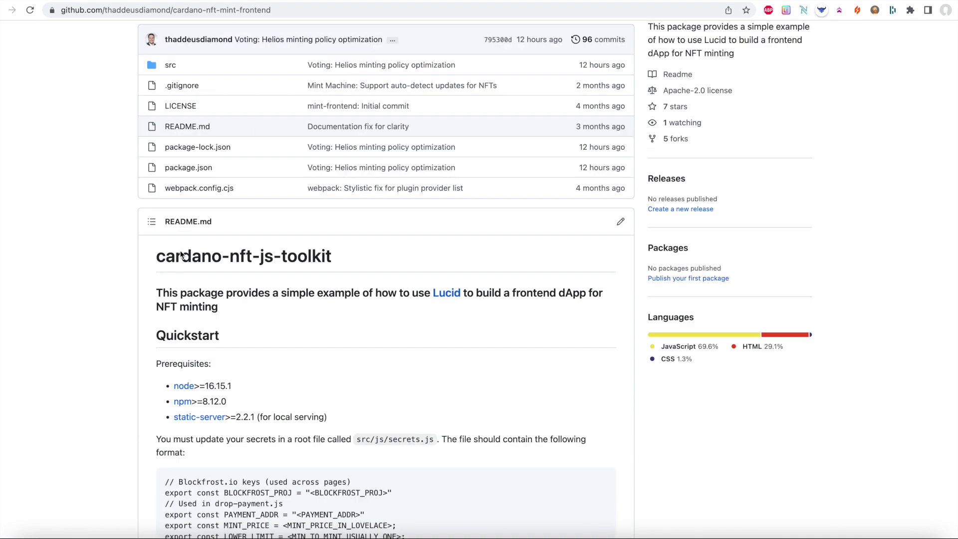
- Open src/js/pages/voting.js and read through the ballot policy's Mint and Burn code
{"action": "left_click", "coordinate": [171, 199]}
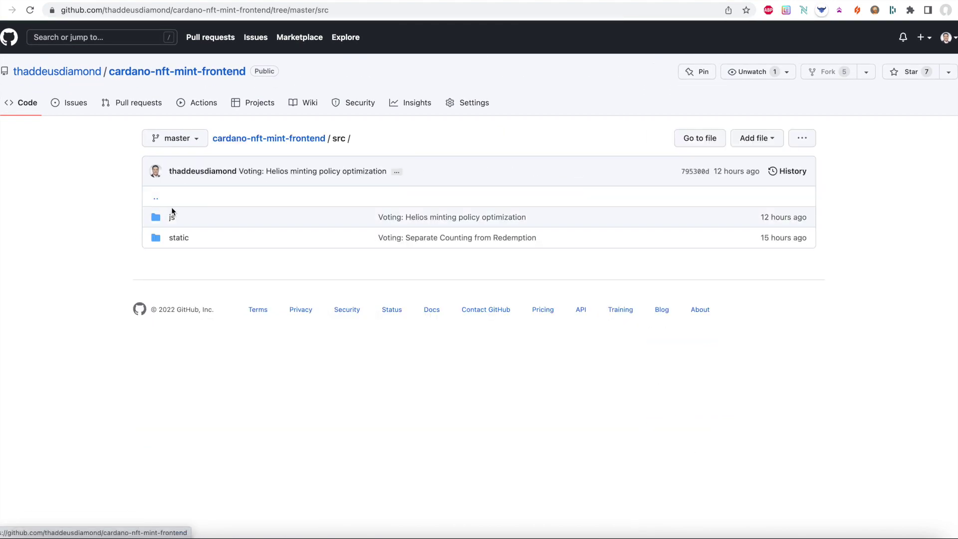
{"action": "left_click", "coordinate": [171, 214]}
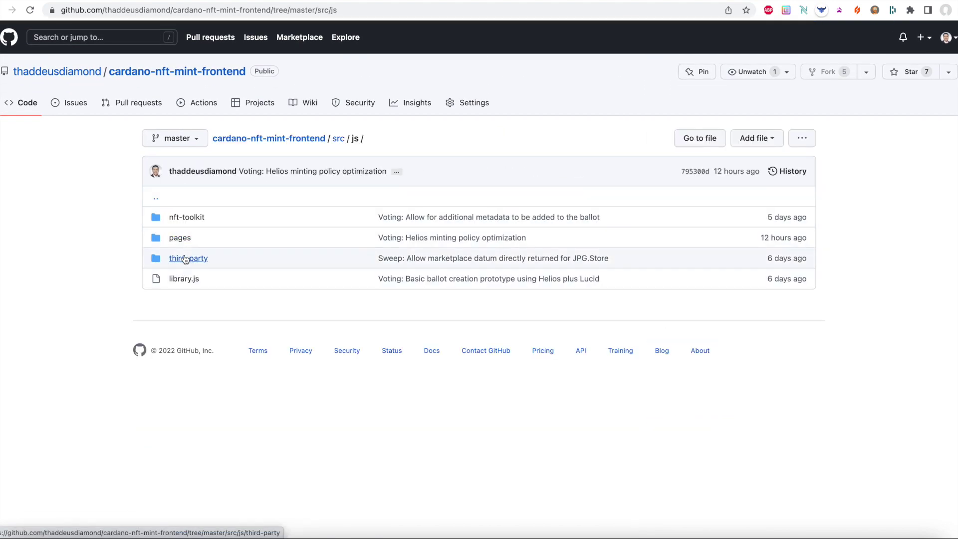
{"action": "left_click", "coordinate": [181, 239]}
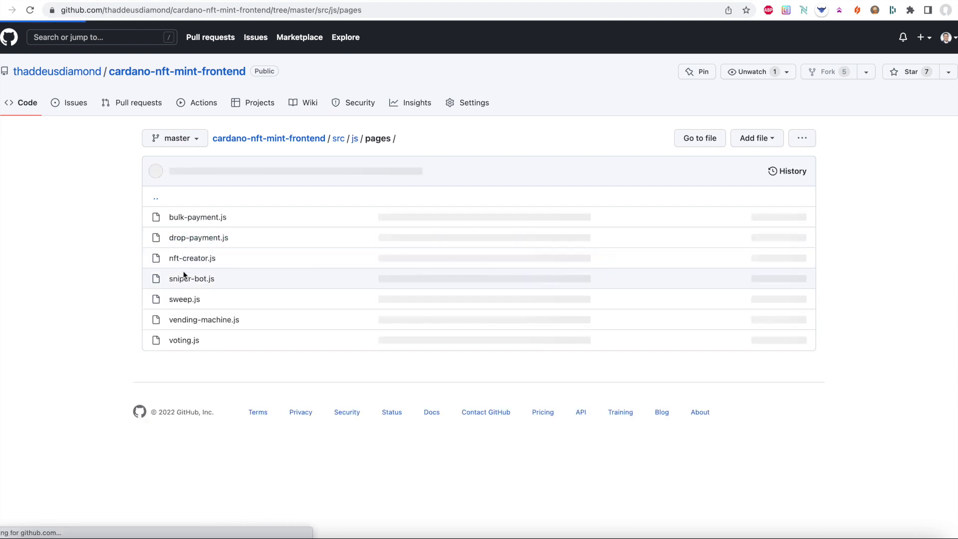
{"action": "left_click", "coordinate": [184, 340]}
{"action": "scroll", "coordinate": [396, 436], "scroll_direction": "down", "scroll_amount": 5}
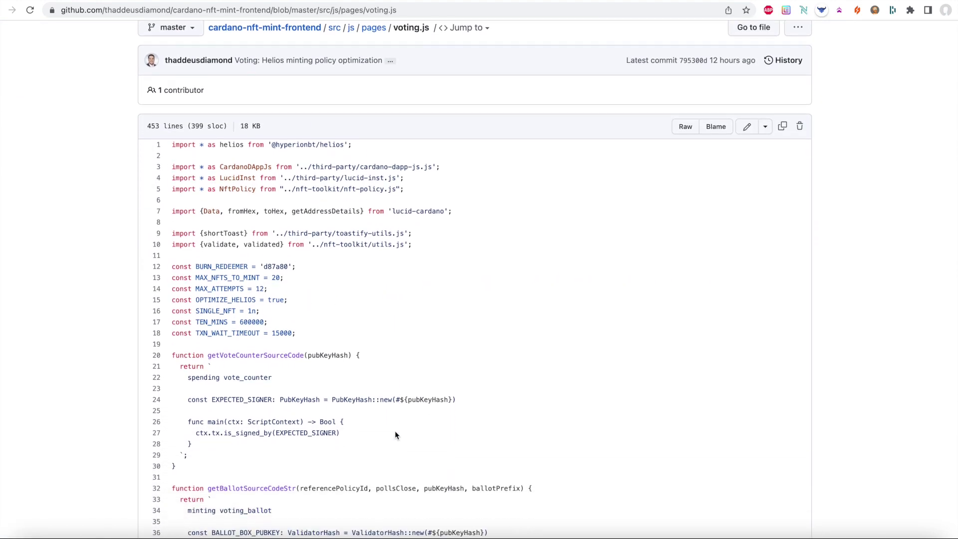
{"action": "scroll", "coordinate": [396, 436], "scroll_direction": "down", "scroll_amount": 9}
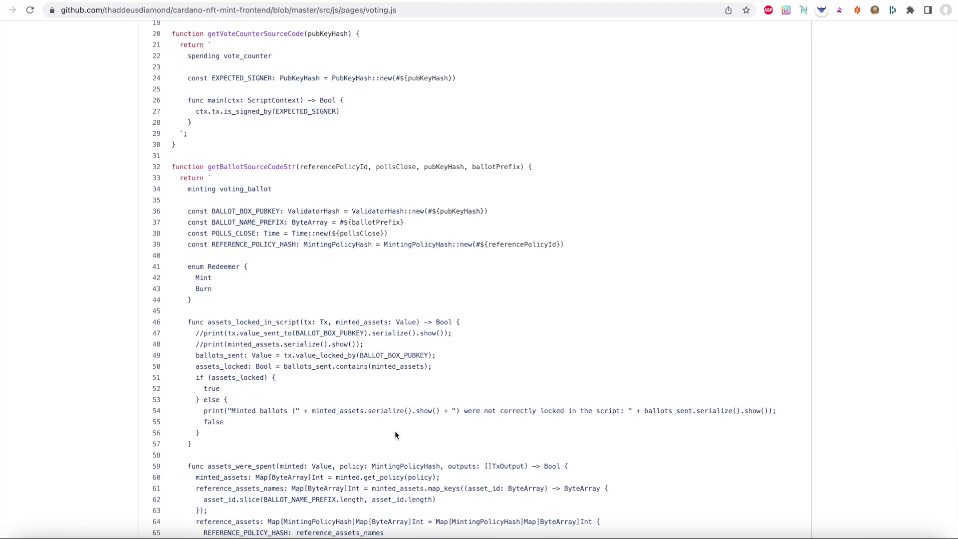
{"action": "scroll", "coordinate": [396, 436], "scroll_direction": "down", "scroll_amount": 14}
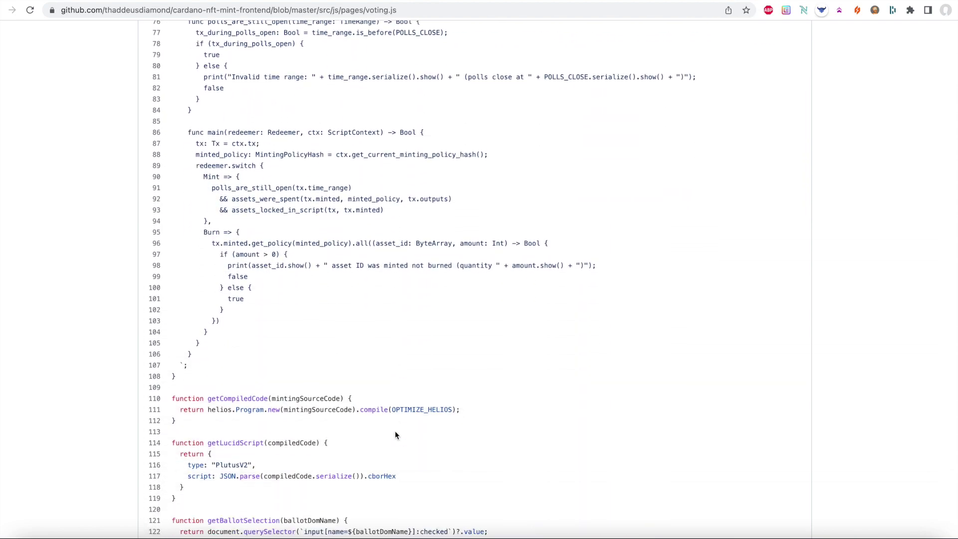
{"action": "scroll", "coordinate": [395, 434], "scroll_direction": "down", "scroll_amount": 9}
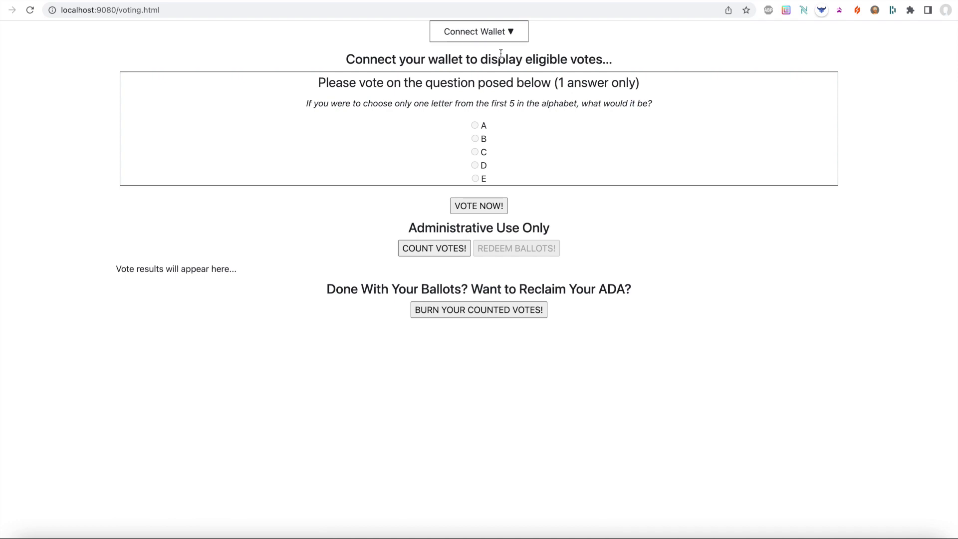
- Connect nami, then point out the 7 votes' power question and the Administrative Use Only section
{"action": "mouse_move", "coordinate": [493, 41]}
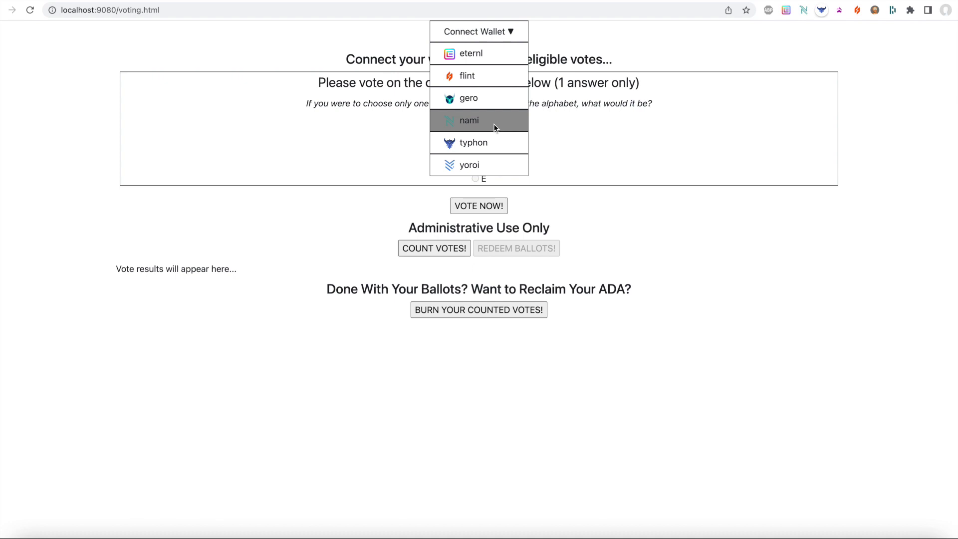
{"action": "left_click", "coordinate": [508, 96]}
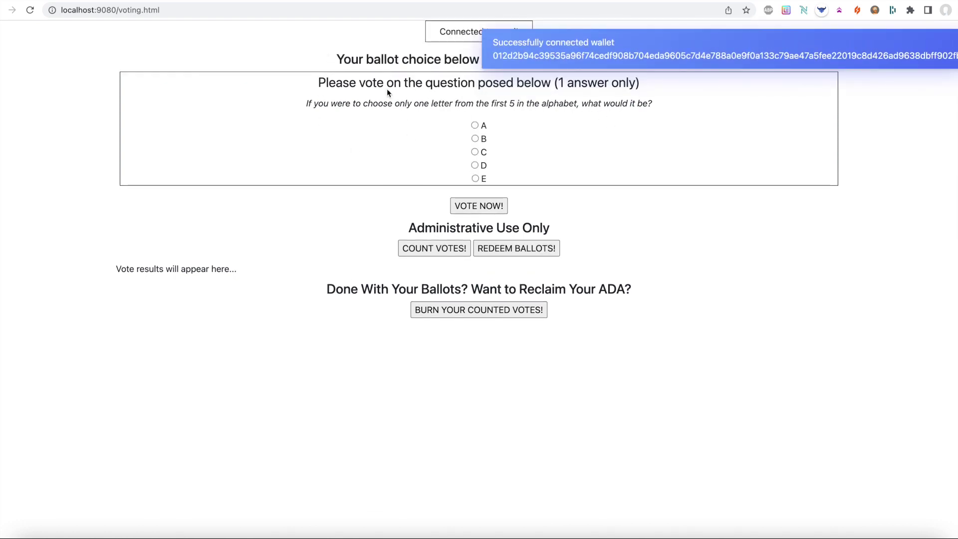
{"action": "left_click_drag", "start_coordinate": [337, 61], "coordinate": [553, 181]}
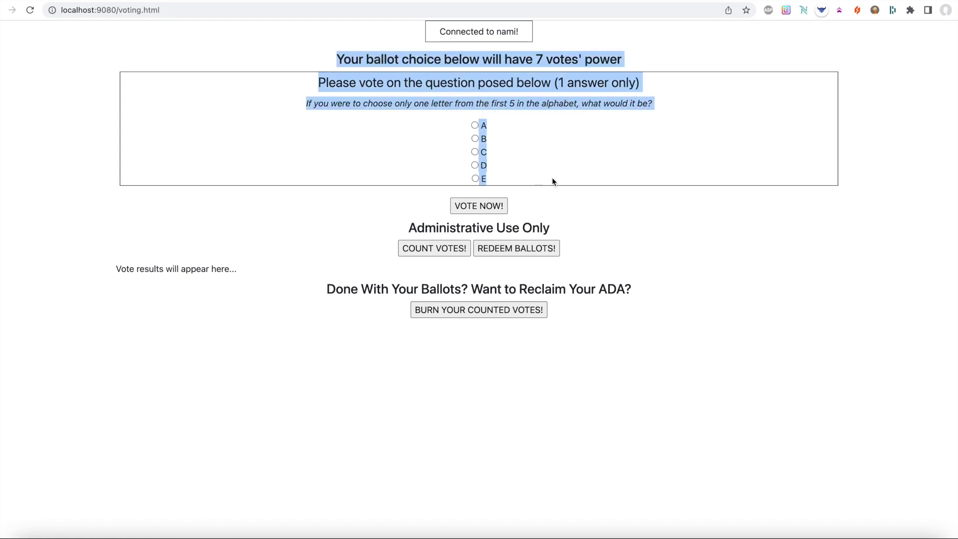
{"action": "left_click", "coordinate": [553, 178]}
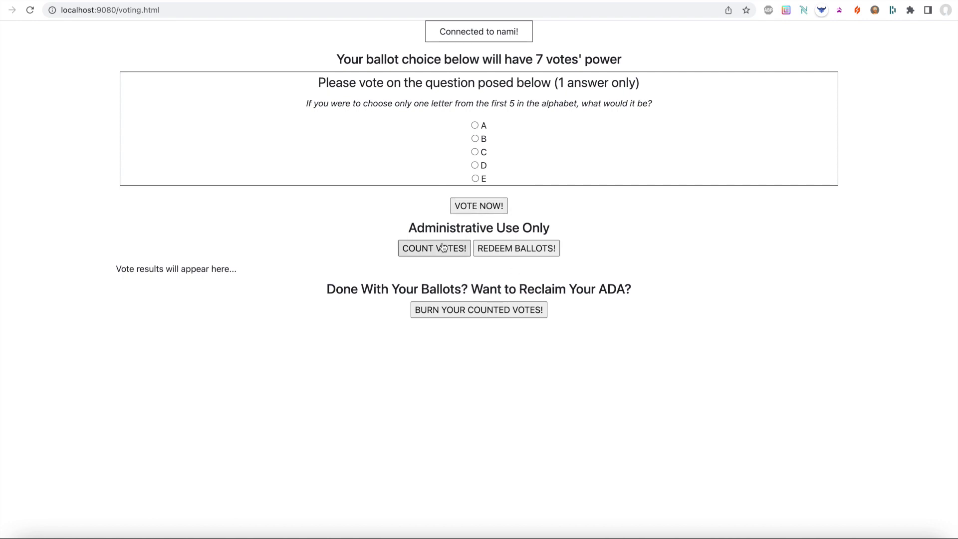
{"action": "left_click_drag", "start_coordinate": [407, 229], "coordinate": [549, 228]}
{"action": "left_click", "coordinate": [548, 227]}
- Glance at pool.pm's seven ballots, then return to the localhost voting.html page
{"action": "left_click", "coordinate": [446, 1]}
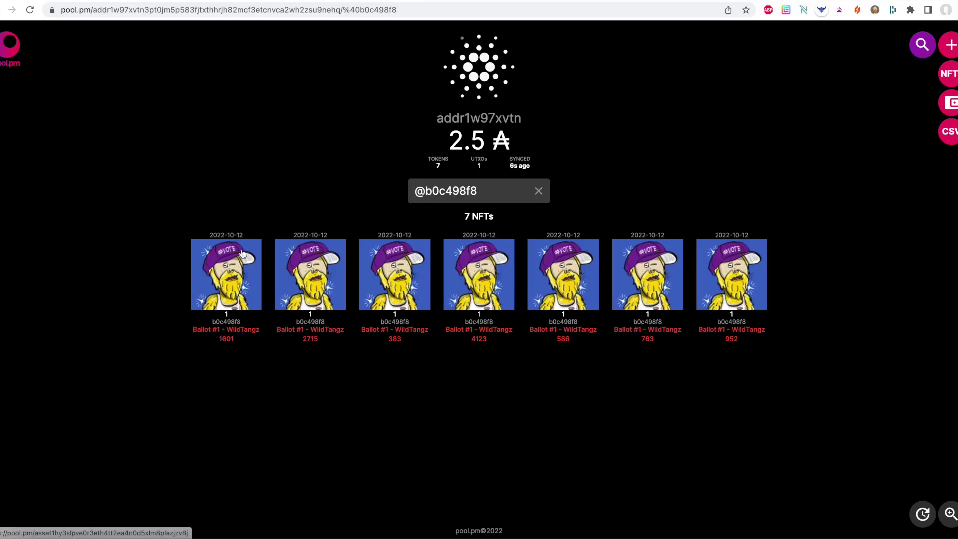
{"action": "left_click", "coordinate": [446, 1]}
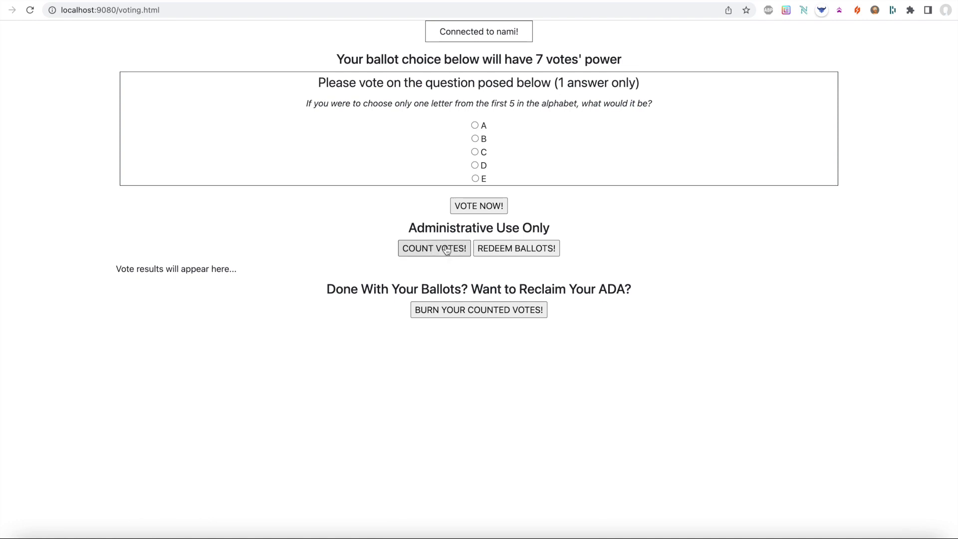
- Count the votes and open the downloaded 'download (22)' results file in Atom
{"action": "left_click", "coordinate": [447, 250]}
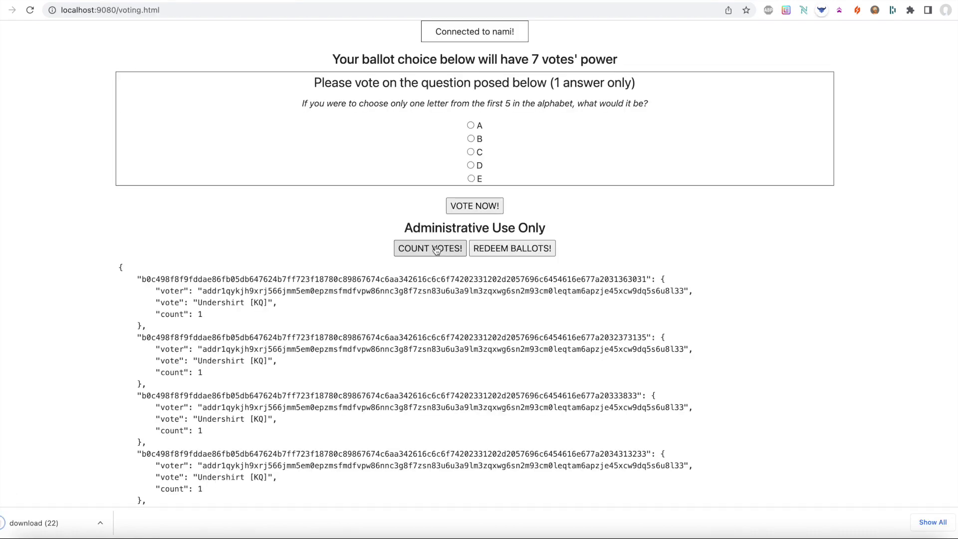
{"action": "left_click", "coordinate": [29, 523]}
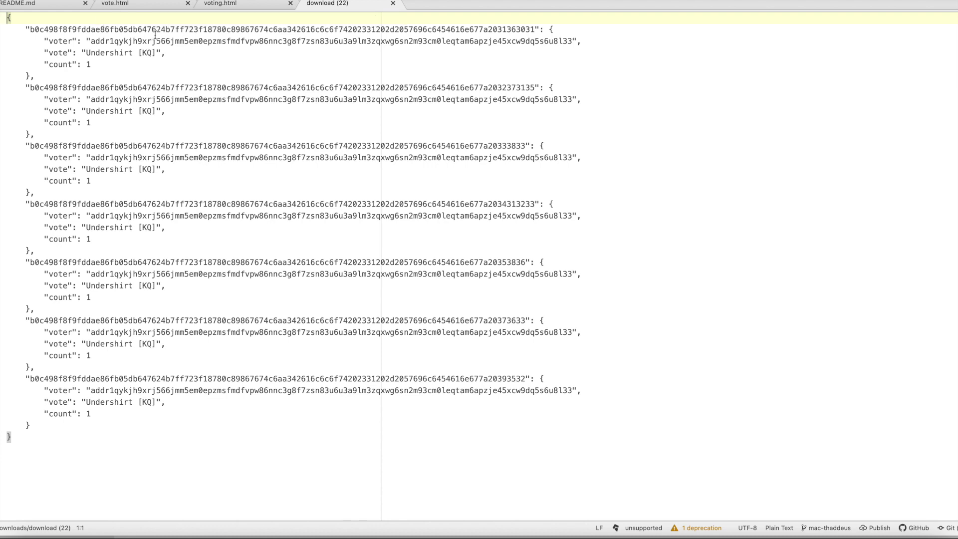
- Point out the first ballot's token id, voter address, Undershirt [KQ] vote and count 1, then return to Chrome
{"action": "triple_click", "coordinate": [119, 43]}
{"action": "left_click", "coordinate": [120, 44]}
{"action": "double_click", "coordinate": [120, 44]}
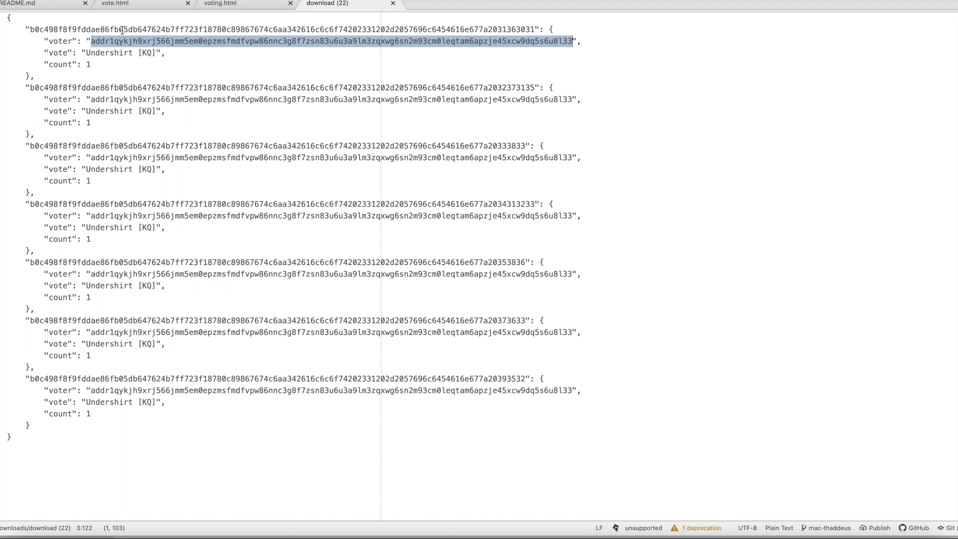
{"action": "left_click_drag", "start_coordinate": [86, 53], "coordinate": [162, 54]}
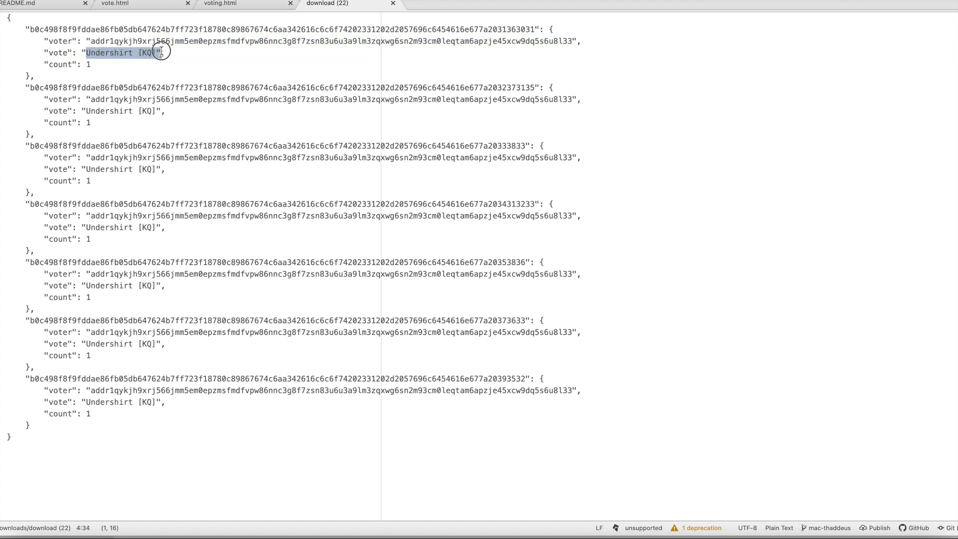
{"action": "left_click", "coordinate": [97, 68]}
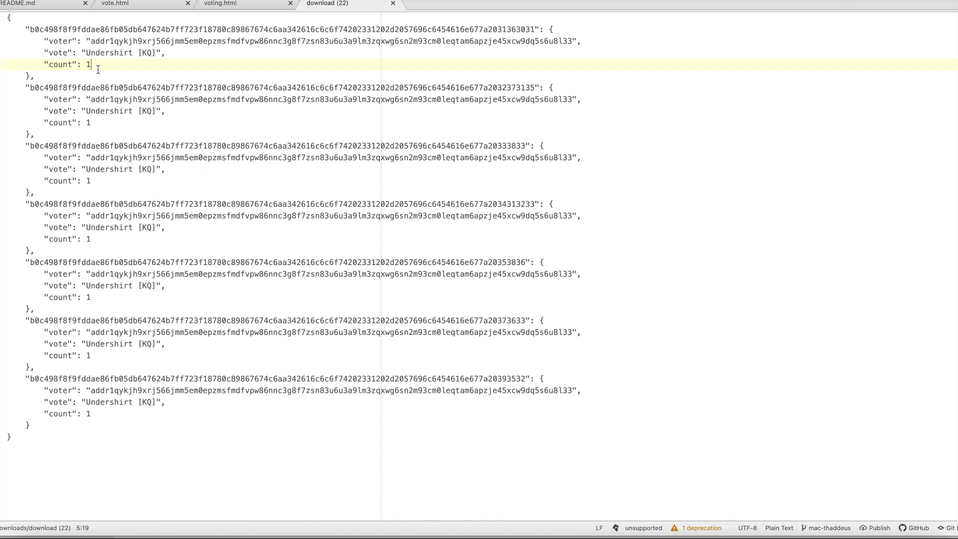
{"action": "double_click", "coordinate": [95, 31]}
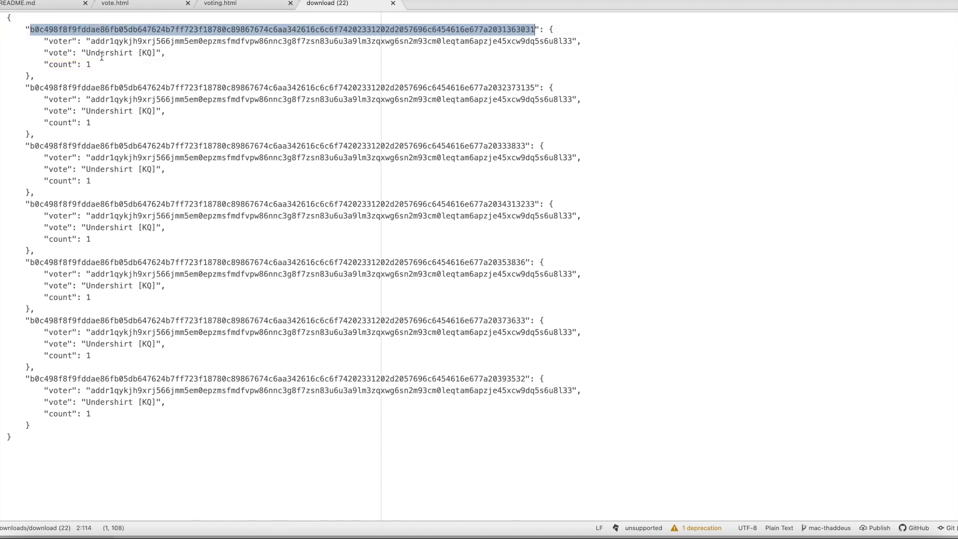
{"action": "double_click", "coordinate": [105, 40]}
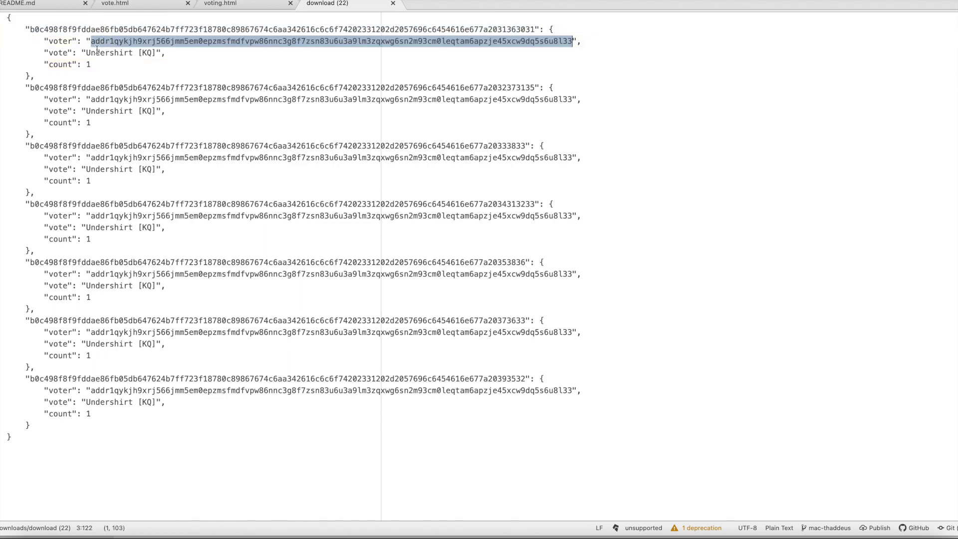
{"action": "left_click_drag", "start_coordinate": [83, 53], "coordinate": [161, 53]}
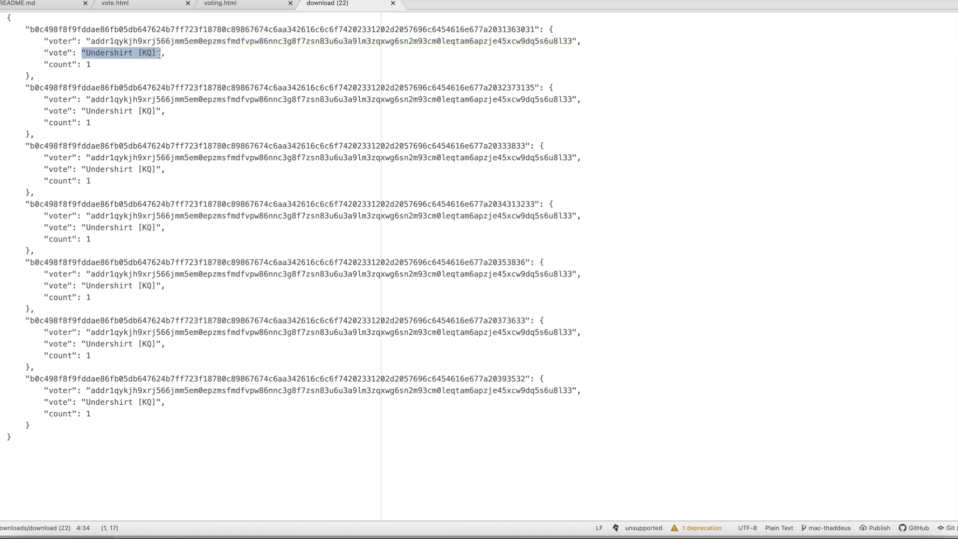
{"action": "left_click", "coordinate": [104, 69]}
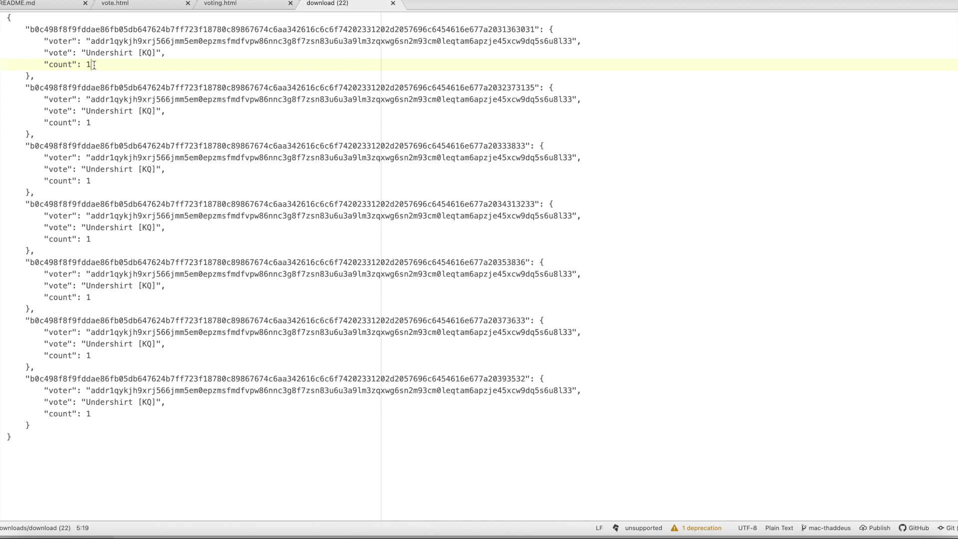
{"action": "key", "text": "super+Tab"}
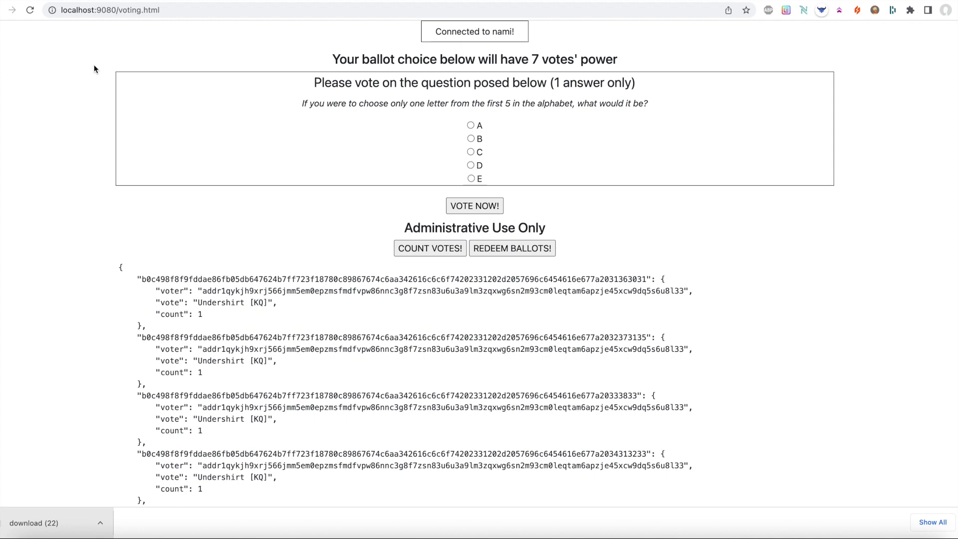
{"action": "scroll", "coordinate": [95, 66], "scroll_direction": "down", "scroll_amount": 8}
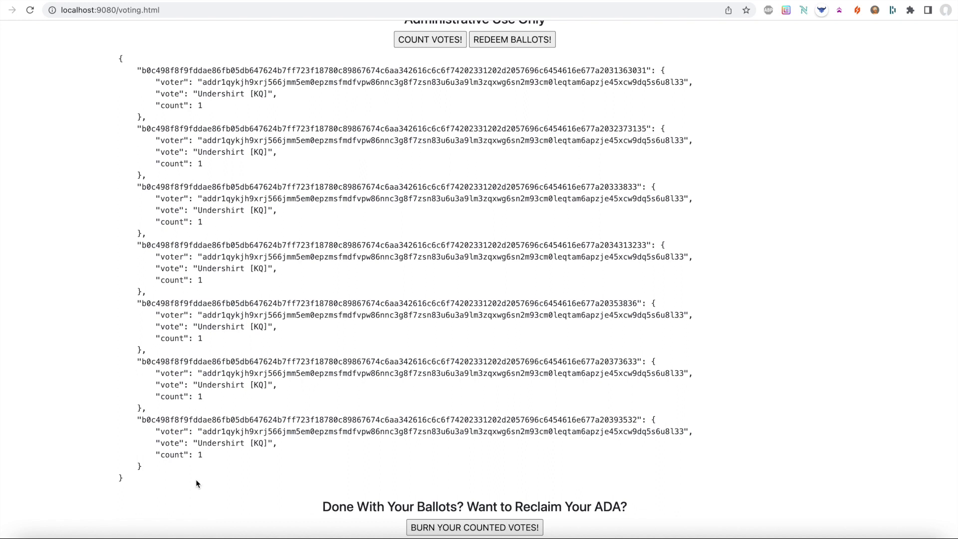
{"action": "scroll", "coordinate": [196, 481], "scroll_direction": "up", "scroll_amount": 1}
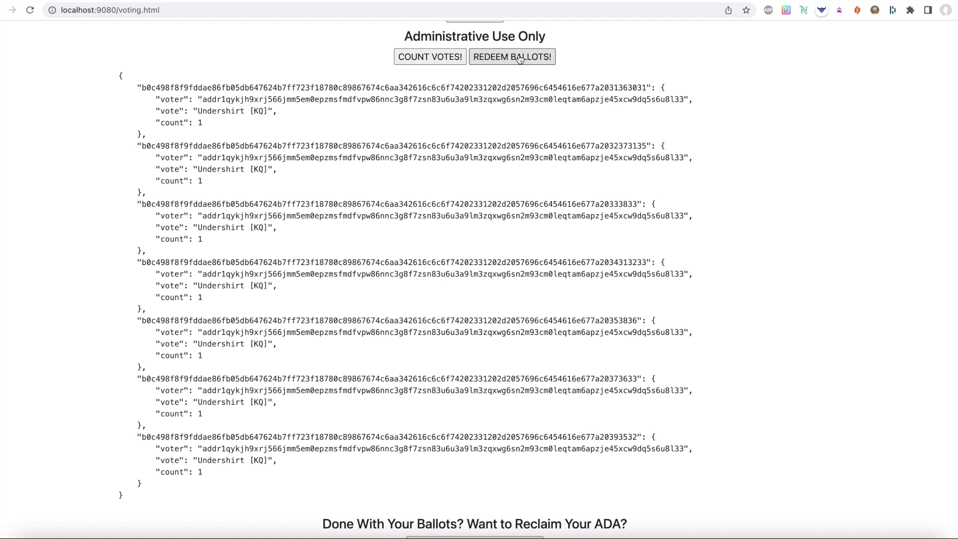
- Redeem the seven counted ballots, reviewing the Nami transaction details before signing
{"action": "left_click", "coordinate": [520, 59]}
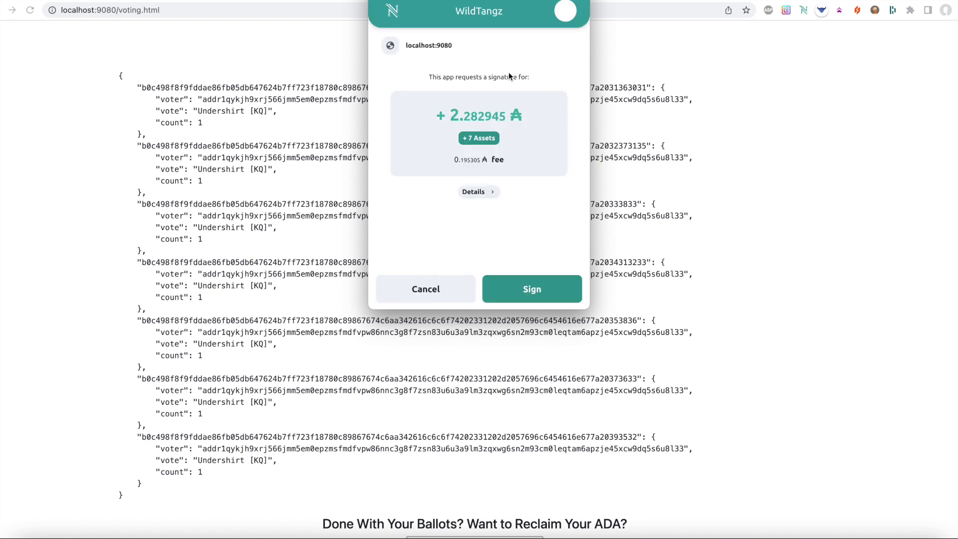
{"action": "left_click", "coordinate": [475, 193]}
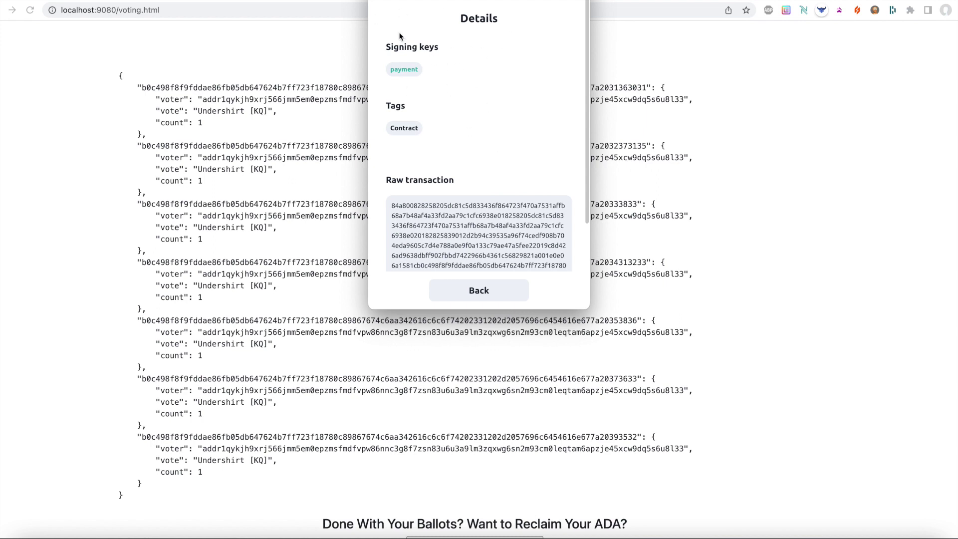
{"action": "left_click", "coordinate": [481, 291]}
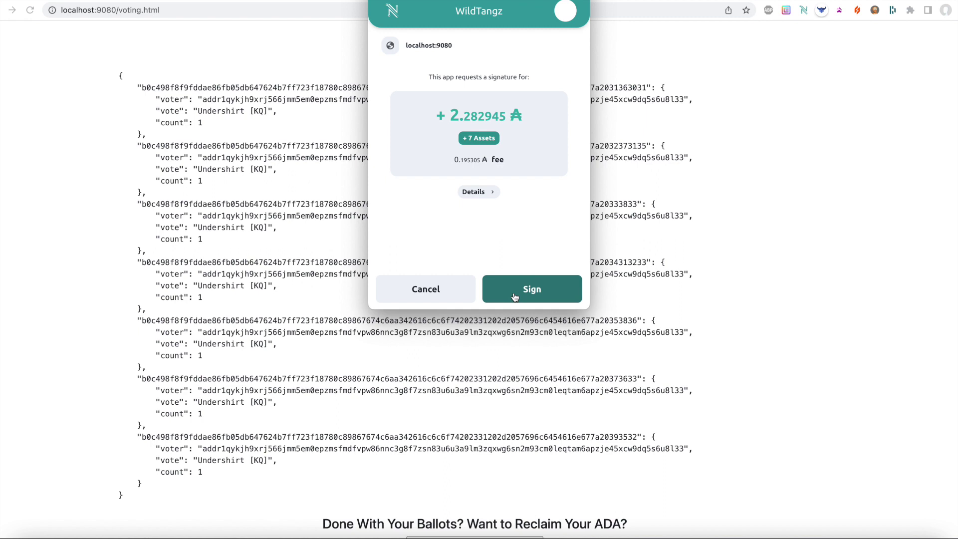
{"action": "left_click", "coordinate": [516, 295]}
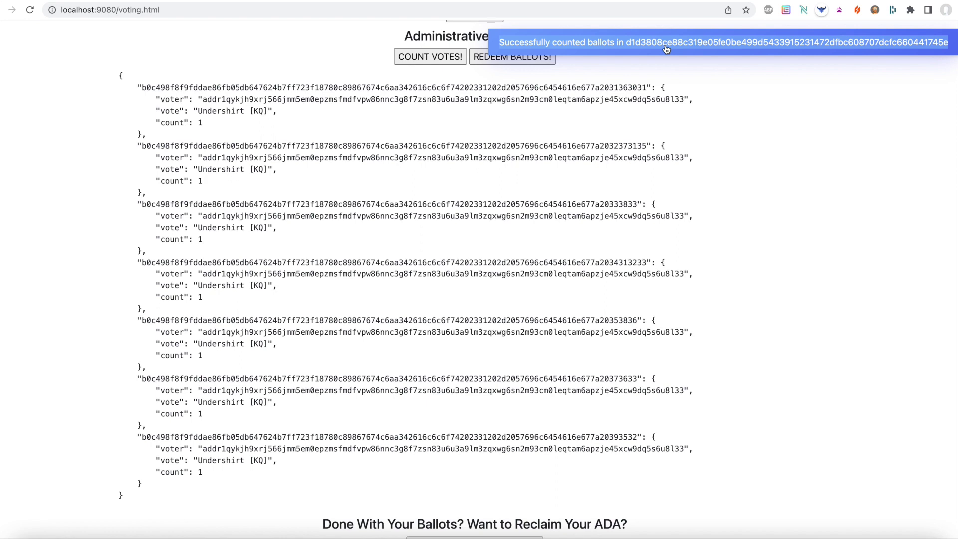
- Dismiss the success notice and recount votes, which now returns an empty {}
{"action": "left_click", "coordinate": [536, 175]}
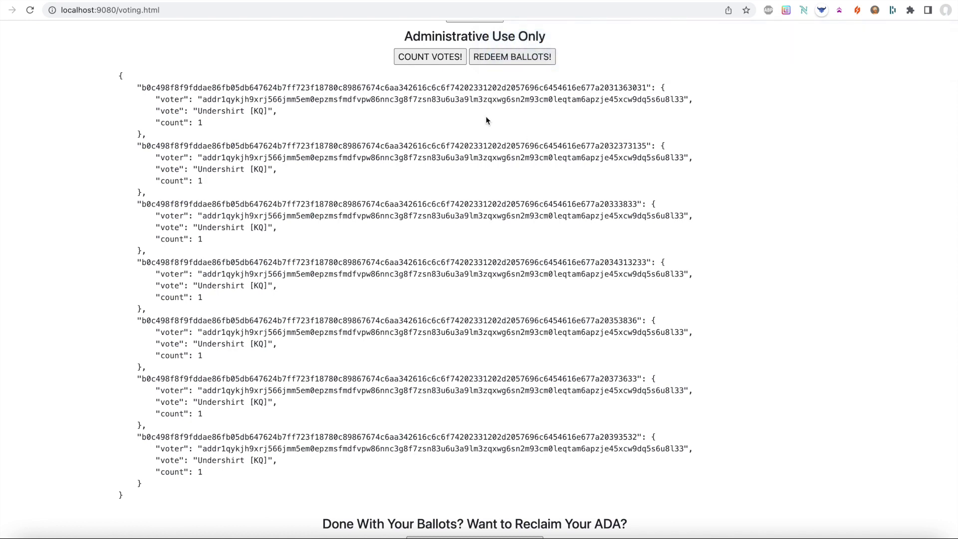
{"action": "left_click", "coordinate": [451, 64]}
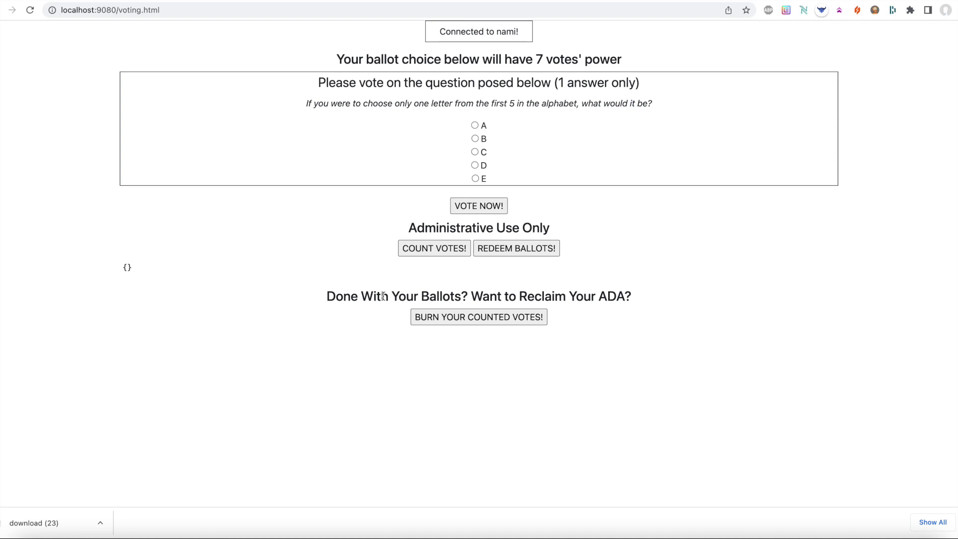
{"action": "triple_click", "coordinate": [383, 296]}
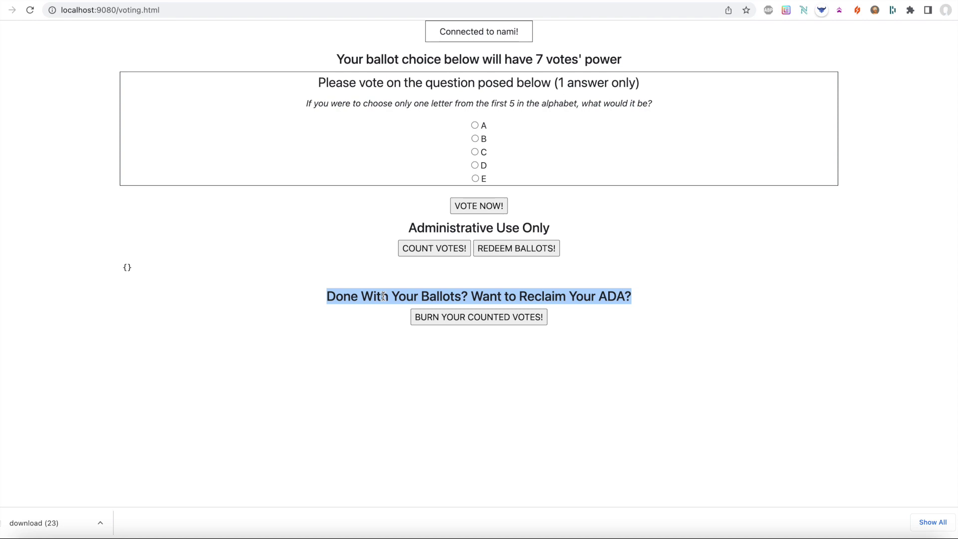
{"action": "left_click", "coordinate": [383, 296]}
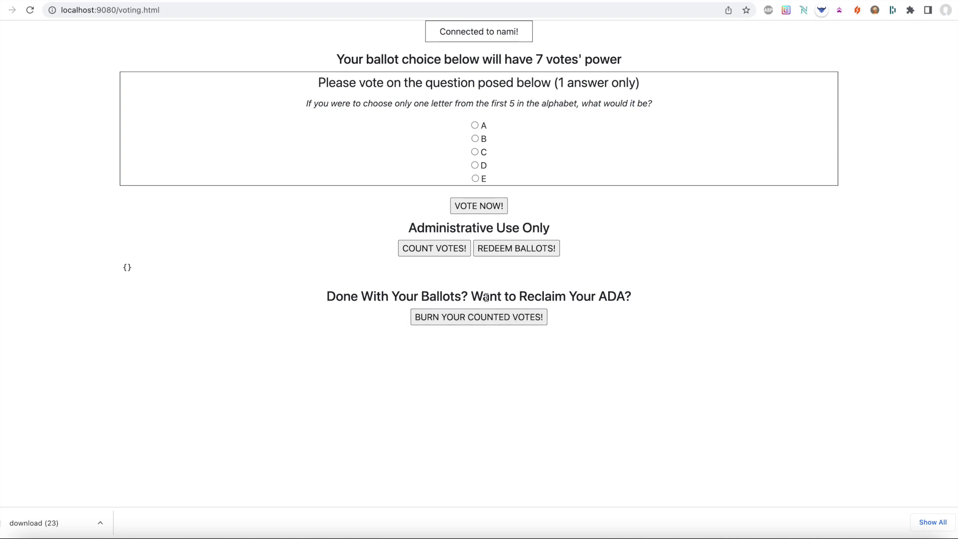
{"action": "mouse_move", "coordinate": [487, 34]}
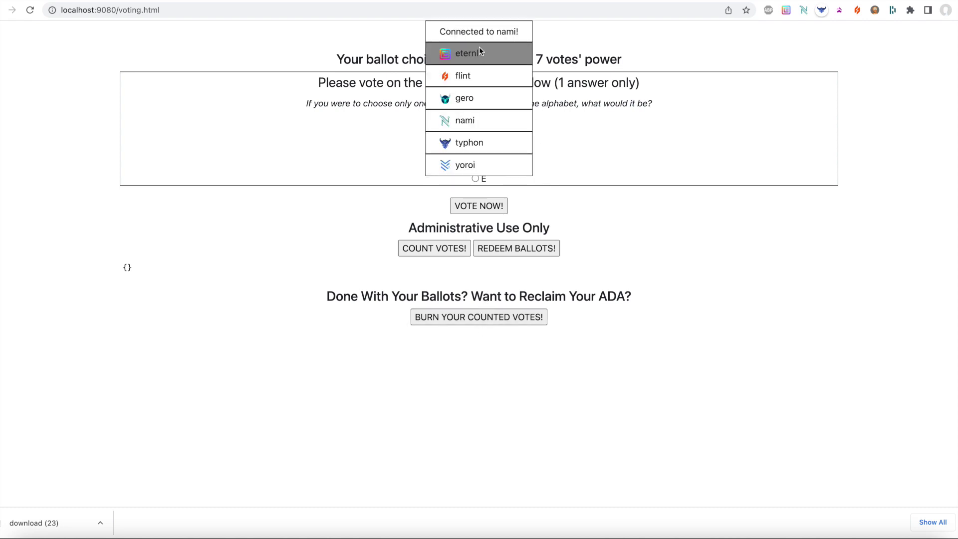
- Reconnect Nami and submit the burn of the seven counted ballots (-7 assets)
{"action": "left_click", "coordinate": [447, 118]}
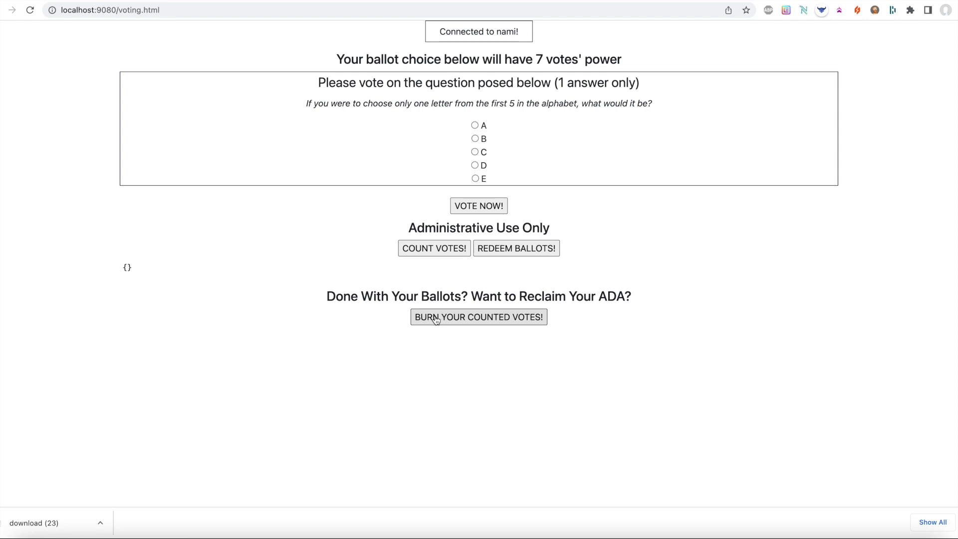
{"action": "left_click", "coordinate": [435, 320]}
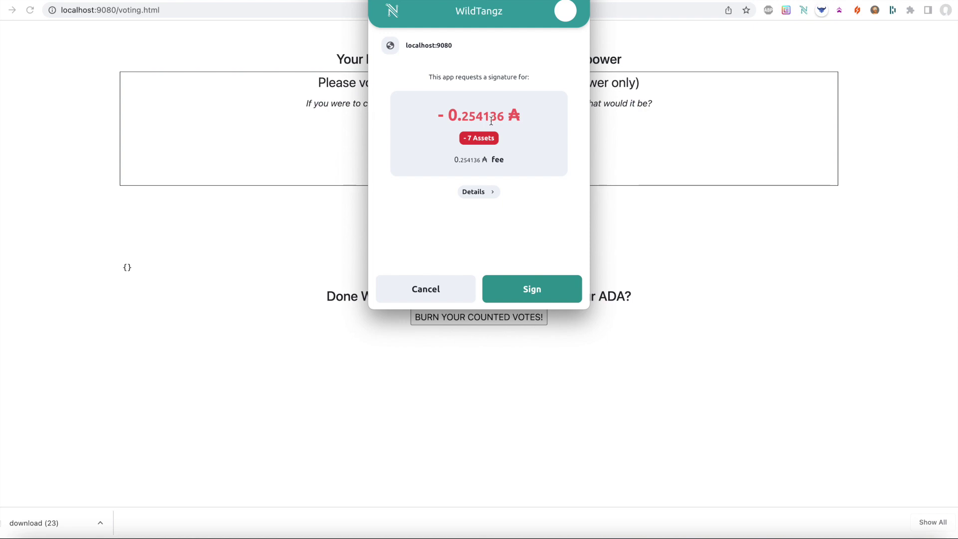
{"action": "left_click", "coordinate": [469, 139]}
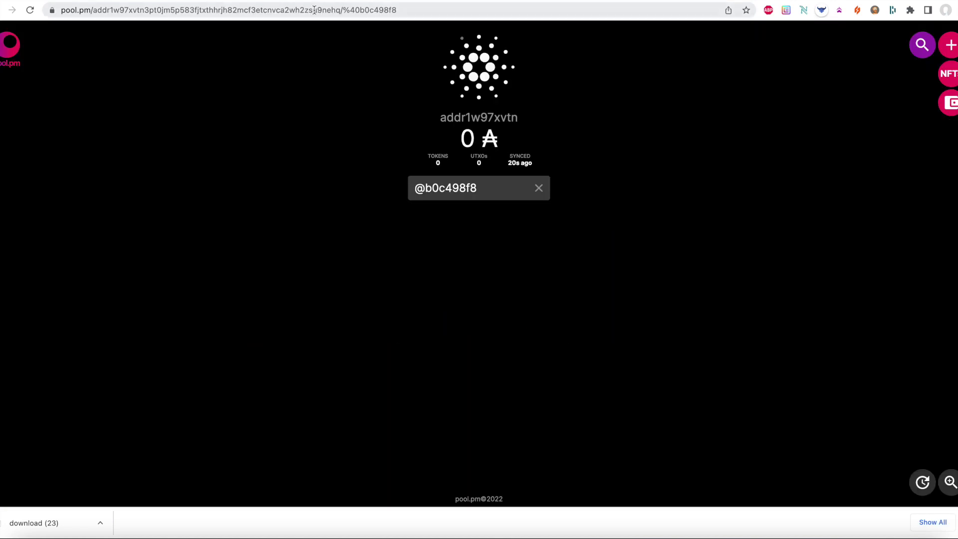
{"action": "left_click", "coordinate": [97, 11]}
- Load the pool.pm/$wildtangz wallet page
{"action": "left_click", "coordinate": [96, 11]}
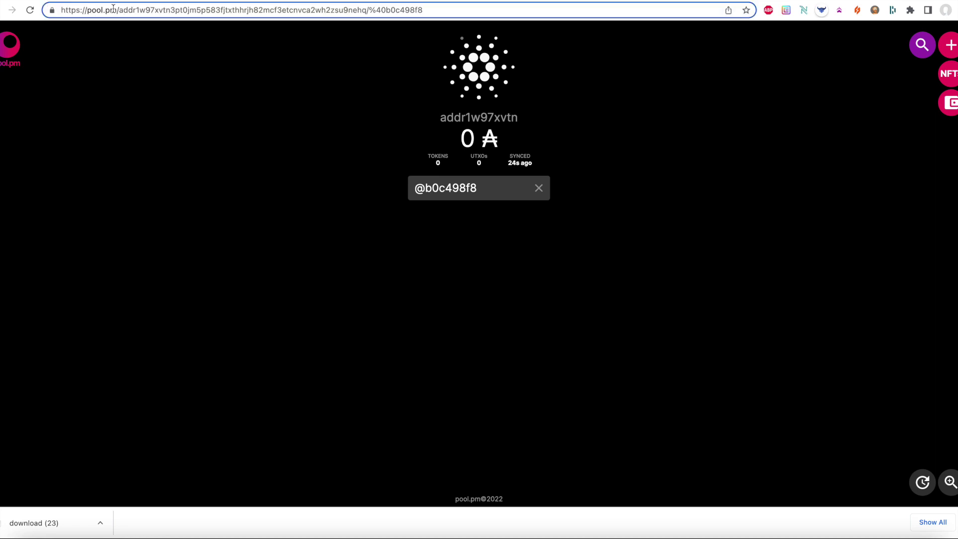
{"action": "left_click_drag", "start_coordinate": [122, 11], "coordinate": [423, 11]}
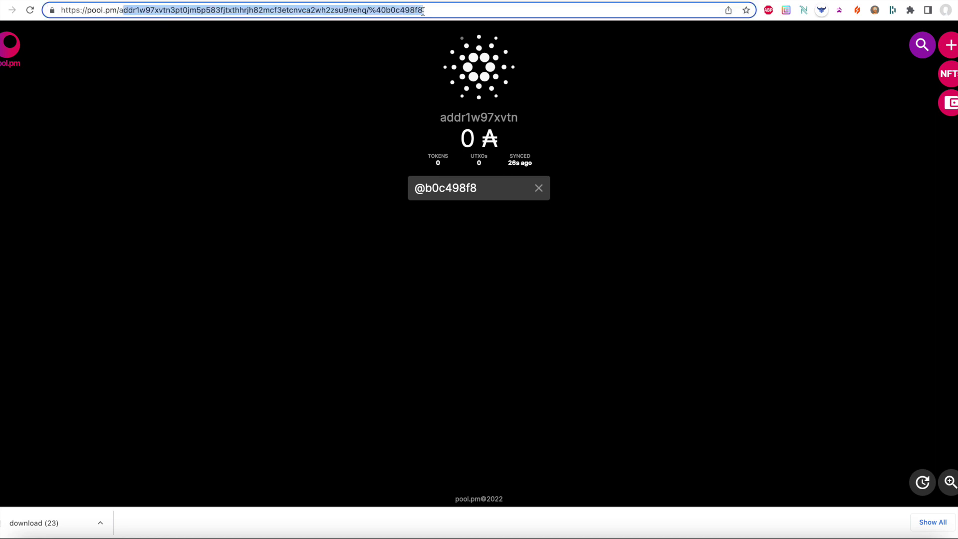
{"action": "key", "text": "BackSpace"}
{"action": "type", "text": "$wild"}
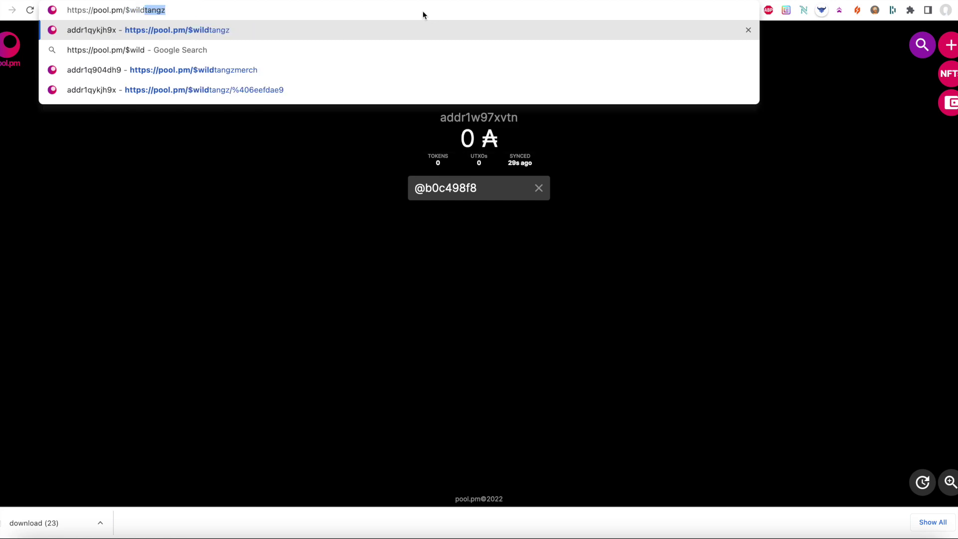
{"action": "key", "text": "Return"}
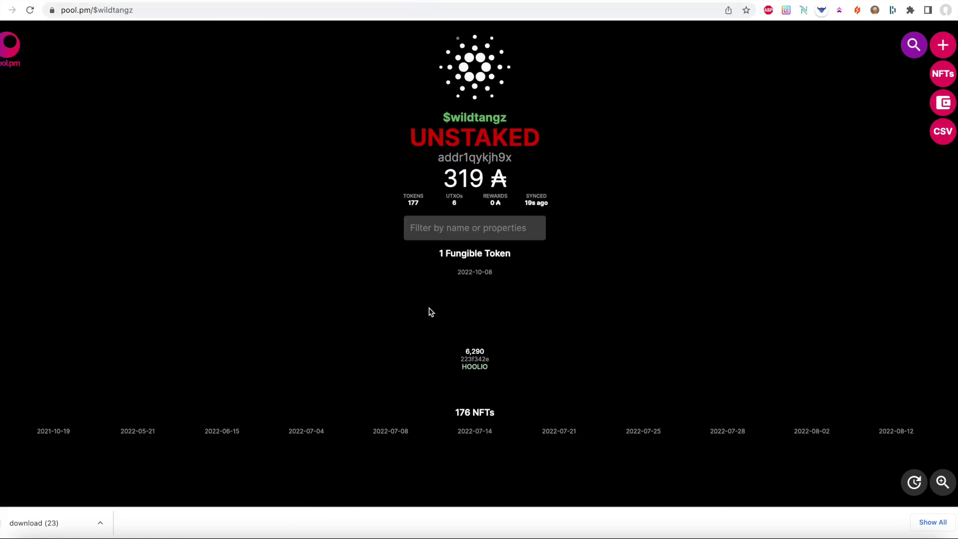
{"action": "scroll", "coordinate": [431, 312], "scroll_direction": "down", "scroll_amount": 5}
{"action": "scroll", "coordinate": [431, 312], "scroll_direction": "down", "scroll_amount": 2}
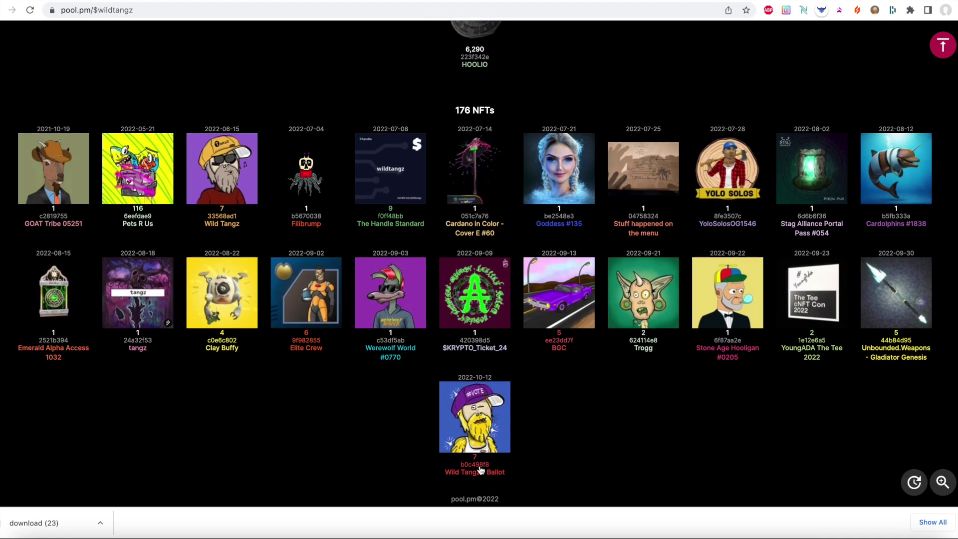
- Filter the wallet to the Wild Tangz Ballot NFTs and sign the burn request in Nami
{"action": "left_click", "coordinate": [481, 445]}
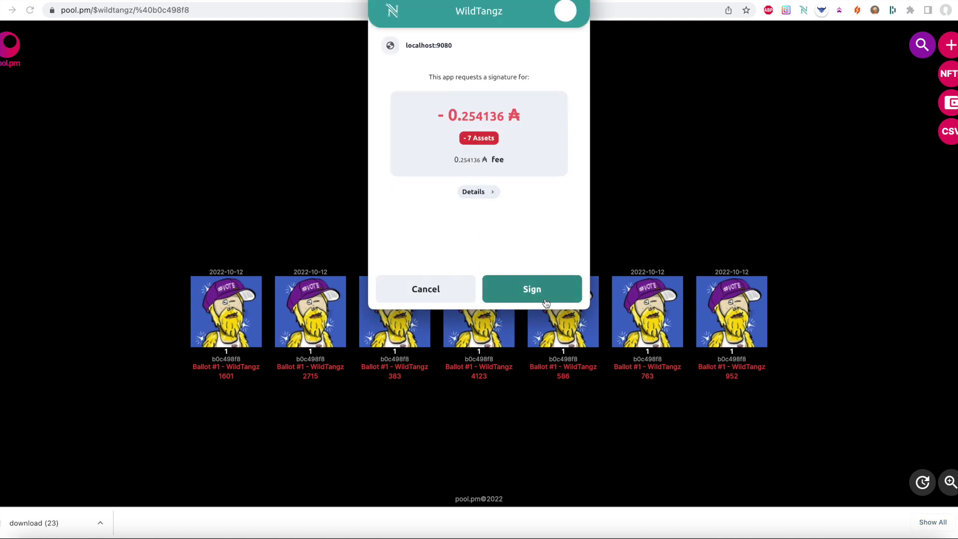
{"action": "left_click", "coordinate": [541, 295]}
{"action": "left_click", "coordinate": [477, 182]}
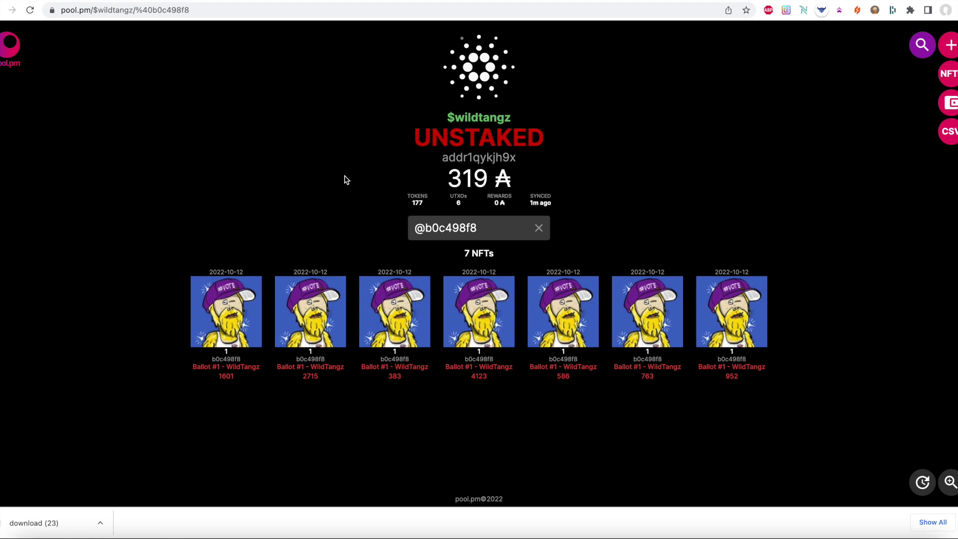
- Return to the full $wildtangz wallet page and reload it to check the NFT count
{"action": "key", "text": "alt+Left"}
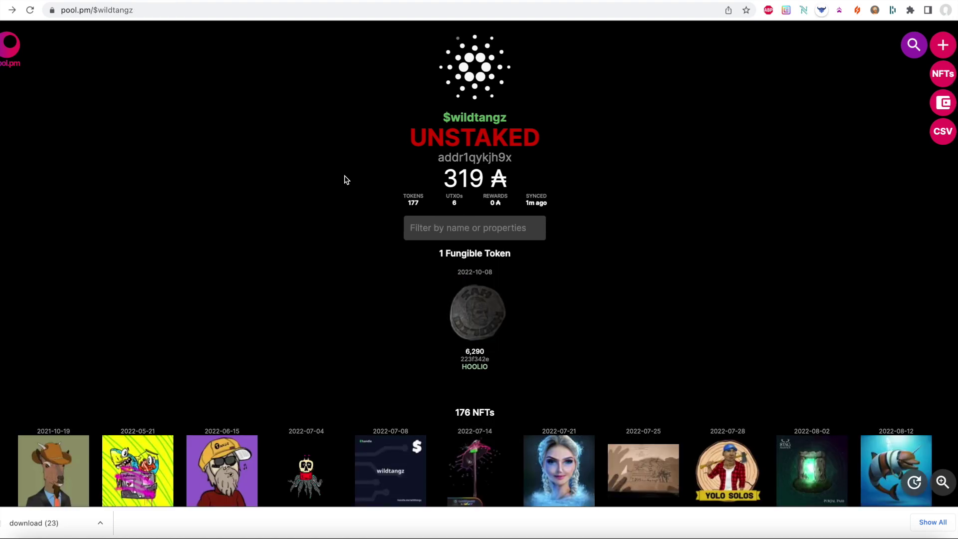
{"action": "scroll", "coordinate": [345, 179], "scroll_direction": "down", "scroll_amount": 6}
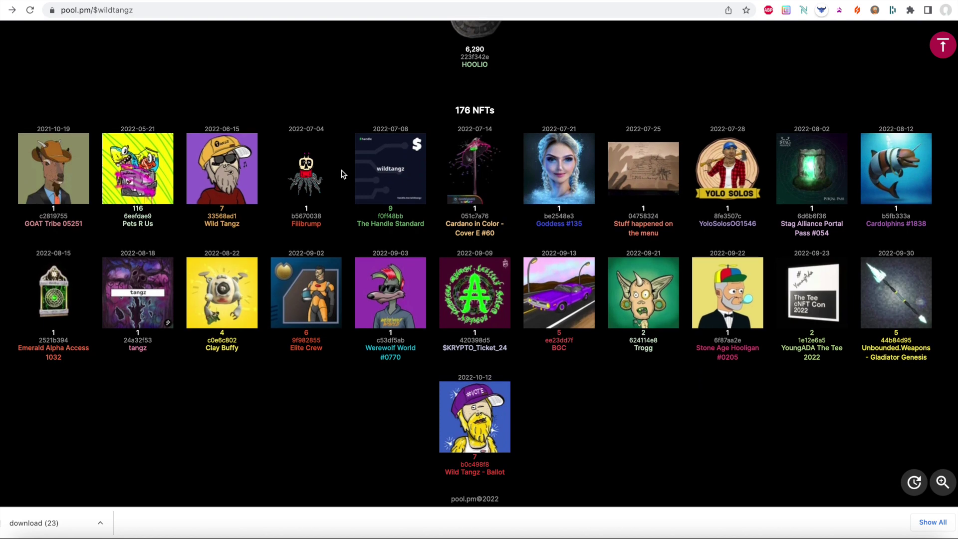
{"action": "left_click", "coordinate": [30, 10]}
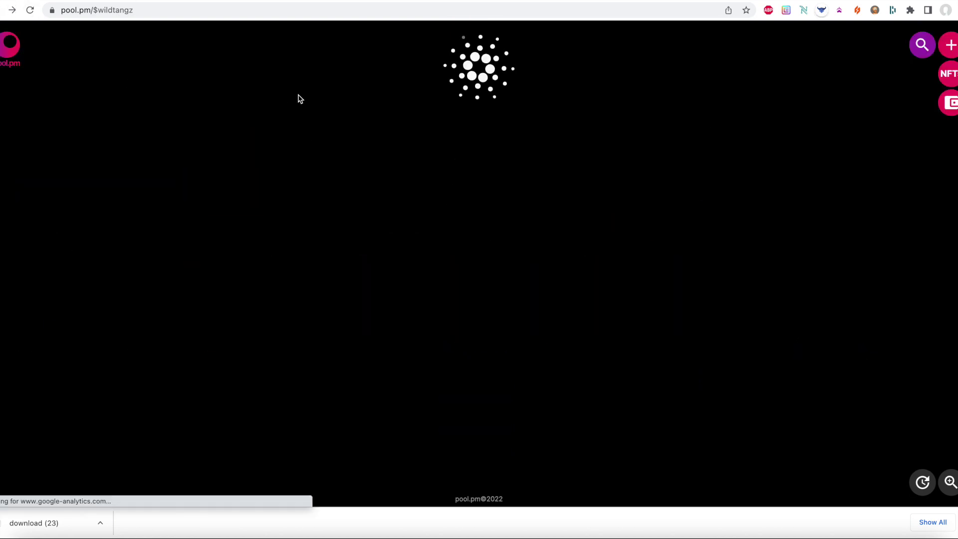
{"action": "scroll", "coordinate": [299, 98], "scroll_direction": "down", "scroll_amount": 5}
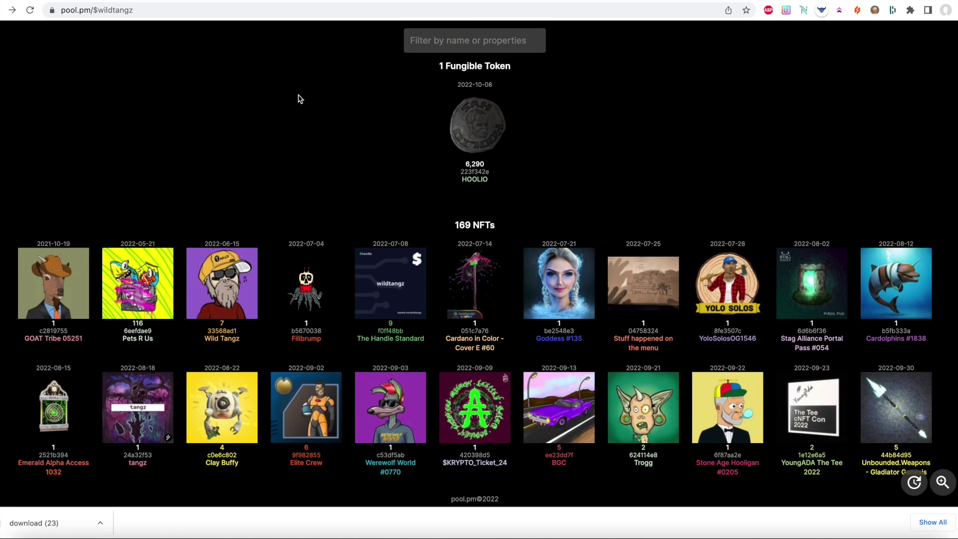
- Reload the b0c498f8 ballot filter view to confirm no ballot NFTs remain
{"action": "key", "text": "super+bracketright"}
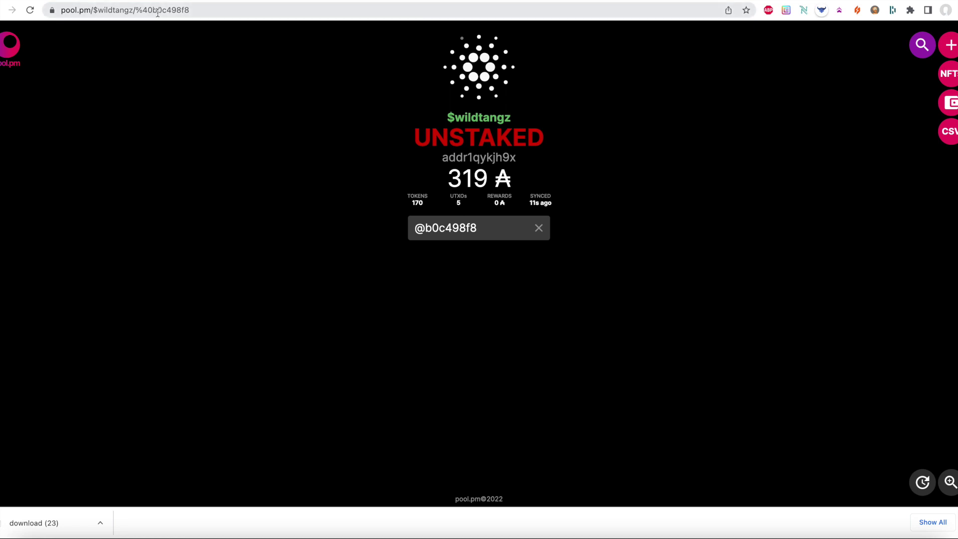
{"action": "left_click", "coordinate": [32, 9]}
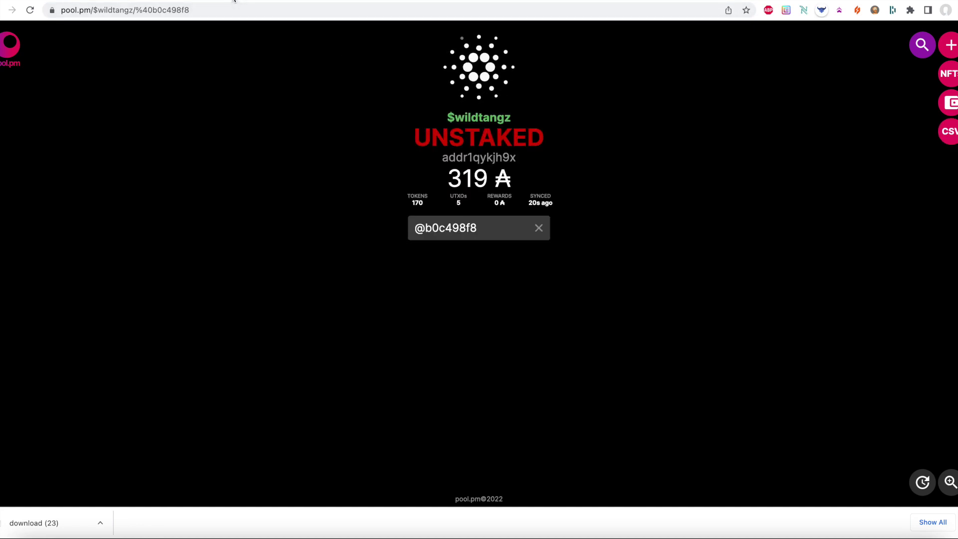
{"action": "left_click", "coordinate": [218, 8]}
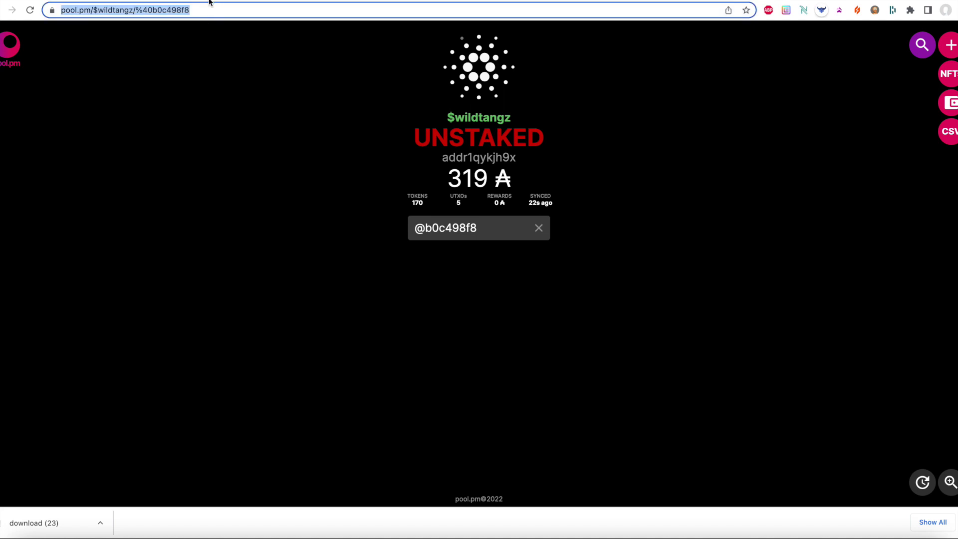
{"action": "key", "text": "ctrl+Tab"}
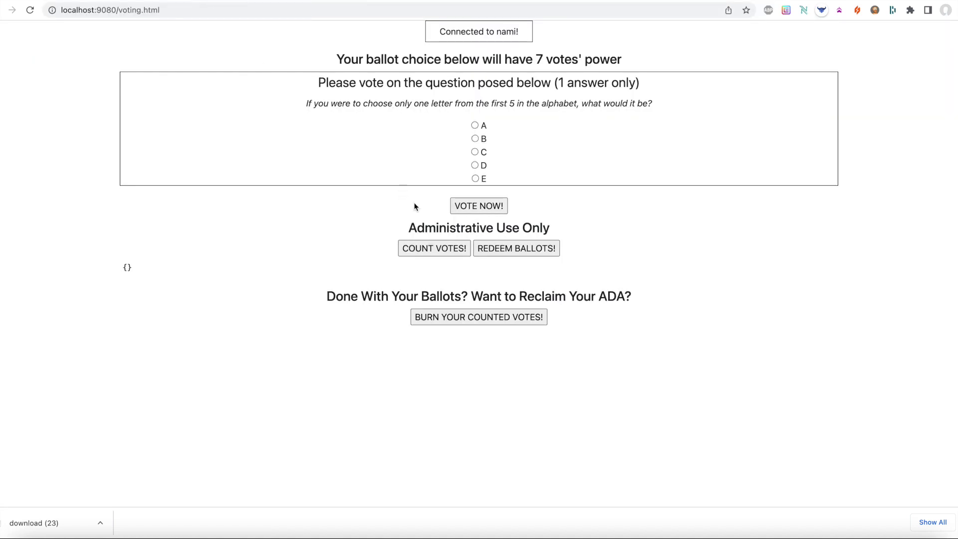
{"action": "key", "text": "ctrl+Tab"}
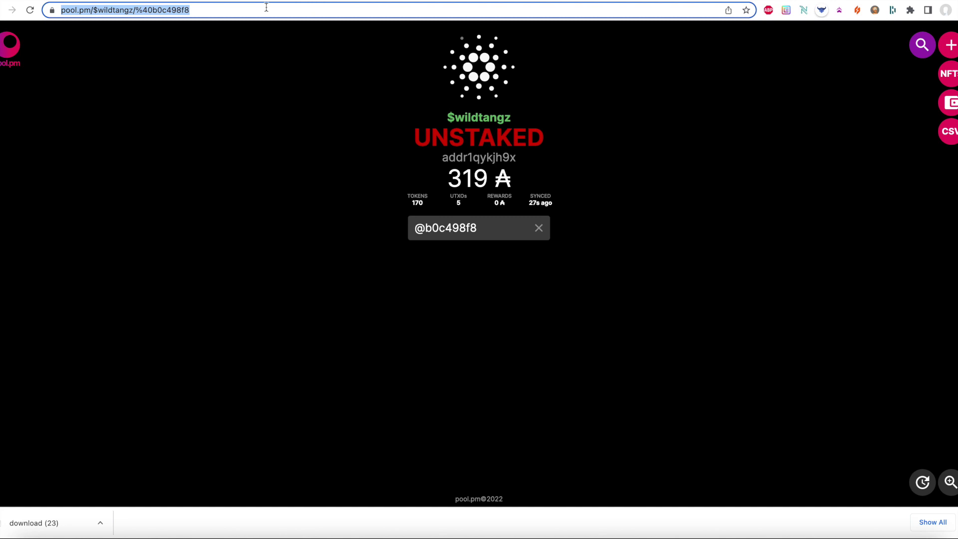
- Open Cardanoscan and search for the wallet address
{"action": "type", "text": "c"}
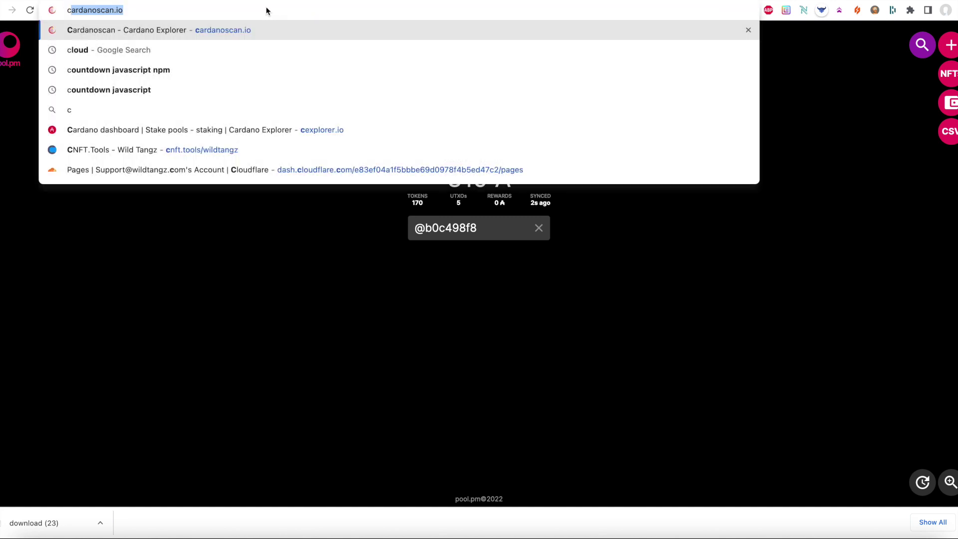
{"action": "type", "text": "ardano"}
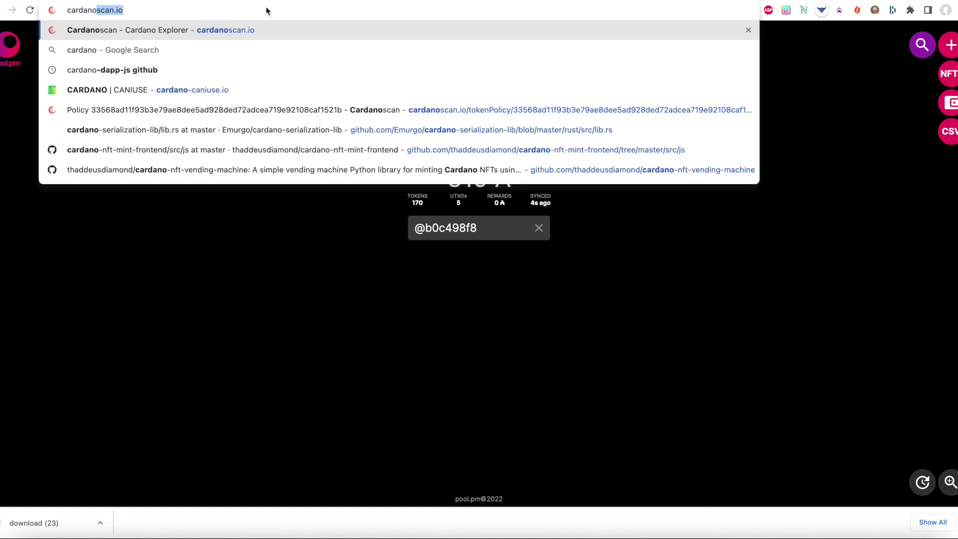
{"action": "key", "text": "Return"}
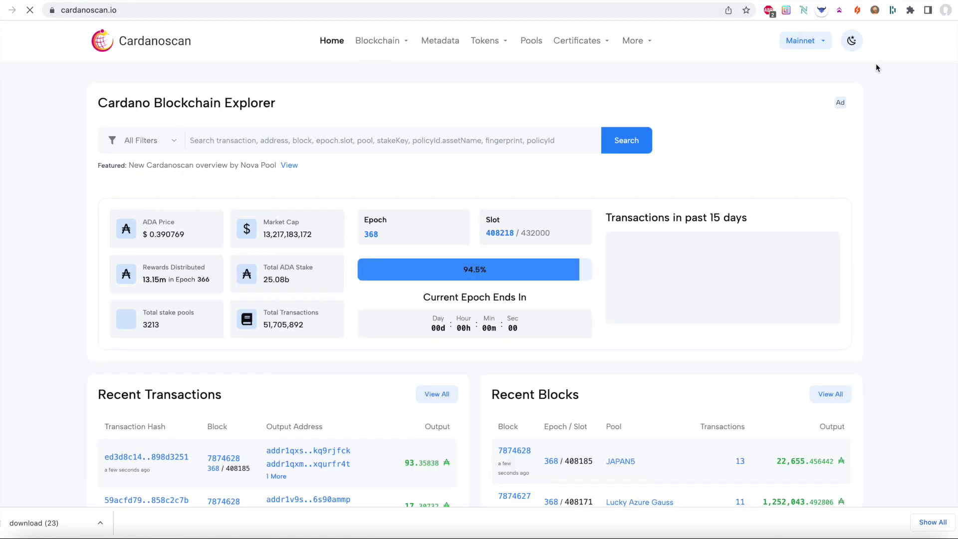
{"action": "type", "text": "addr1qykjh9xrj566jmm5em0epzmsfmdfvpw86nnc3g8f7zsn83u6u3a9lm3zqxwg6sn2m93cm0leqtam6apzje45xcw9dq5s6u8l33"}
{"action": "key", "text": "Return"}
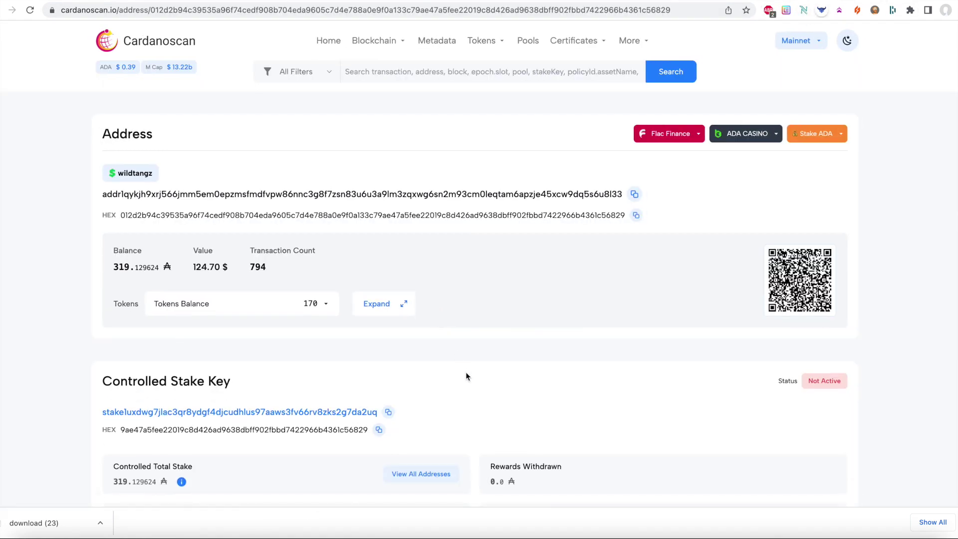
- Open the latest transaction and check the seven Ballot #1 - WildTangz tokens at −1 each
{"action": "scroll", "coordinate": [465, 372], "scroll_direction": "down", "scroll_amount": 10}
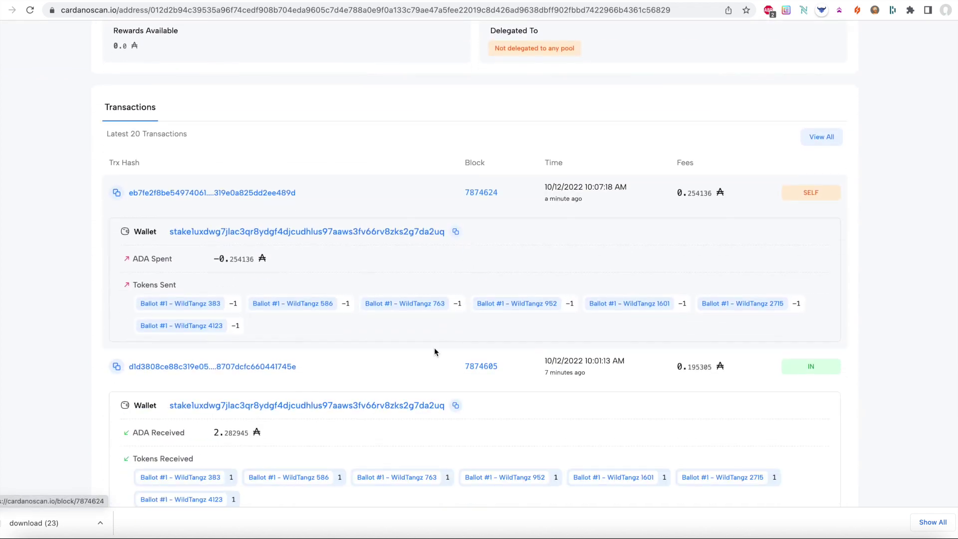
{"action": "left_click", "coordinate": [219, 195]}
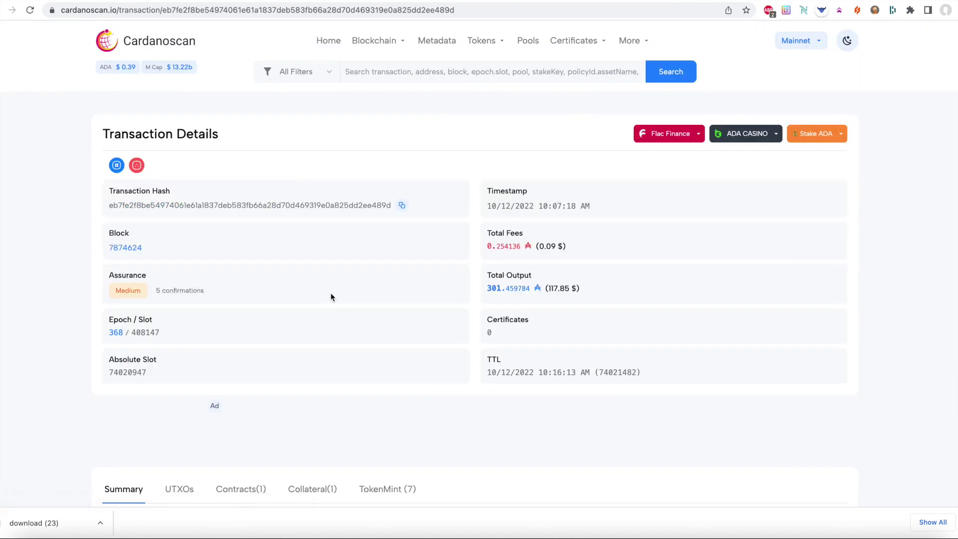
{"action": "scroll", "coordinate": [331, 294], "scroll_direction": "down", "scroll_amount": 7}
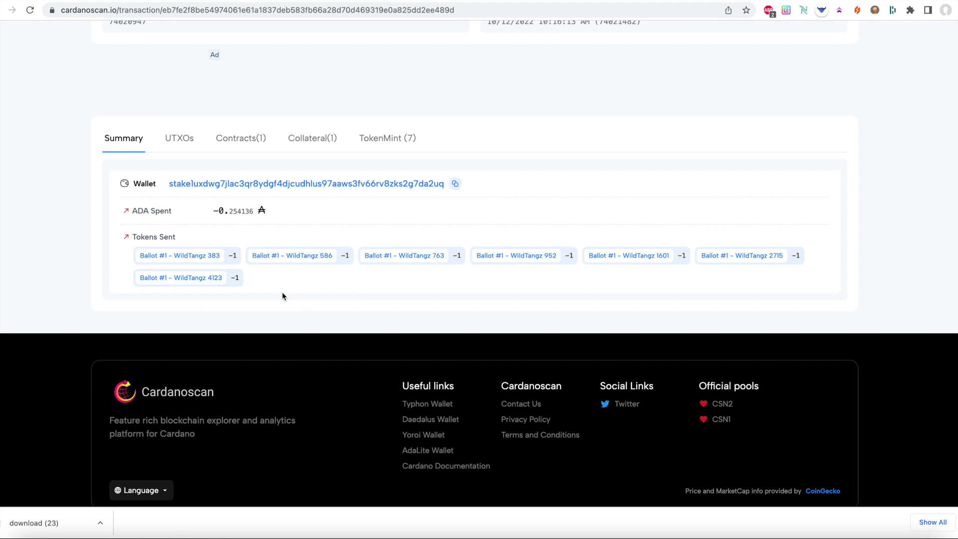
{"action": "left_click_drag", "start_coordinate": [332, 256], "coordinate": [156, 256]}
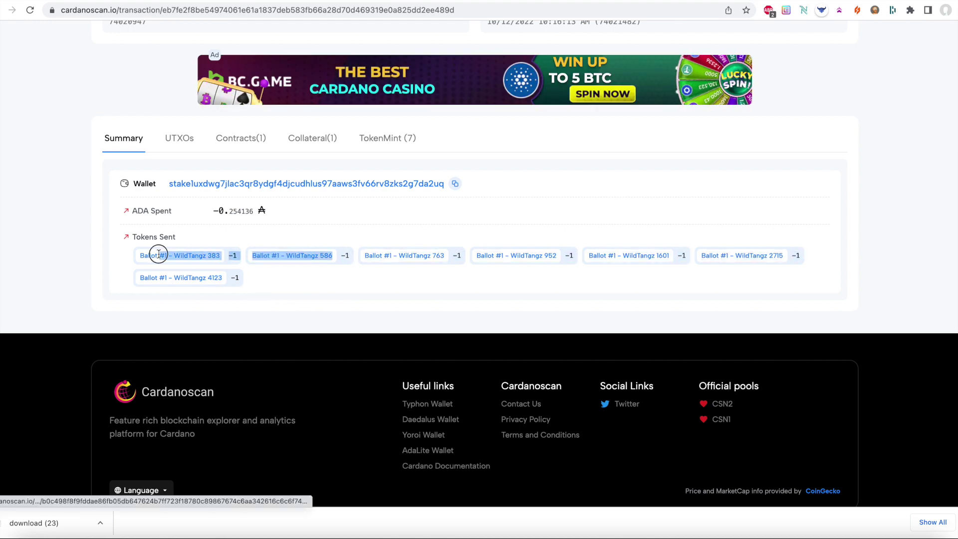
{"action": "left_click", "coordinate": [334, 284]}
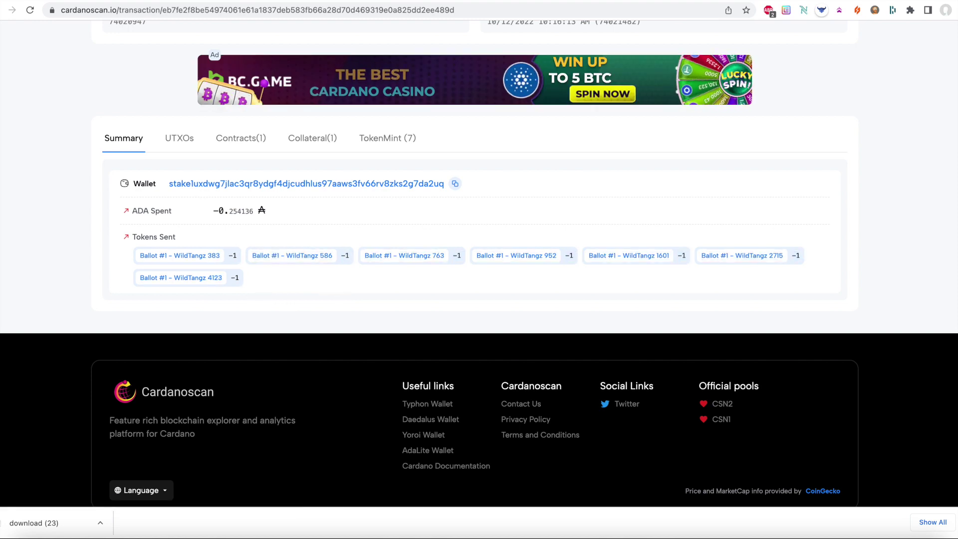
{"action": "key", "text": "ctrl+Tab"}
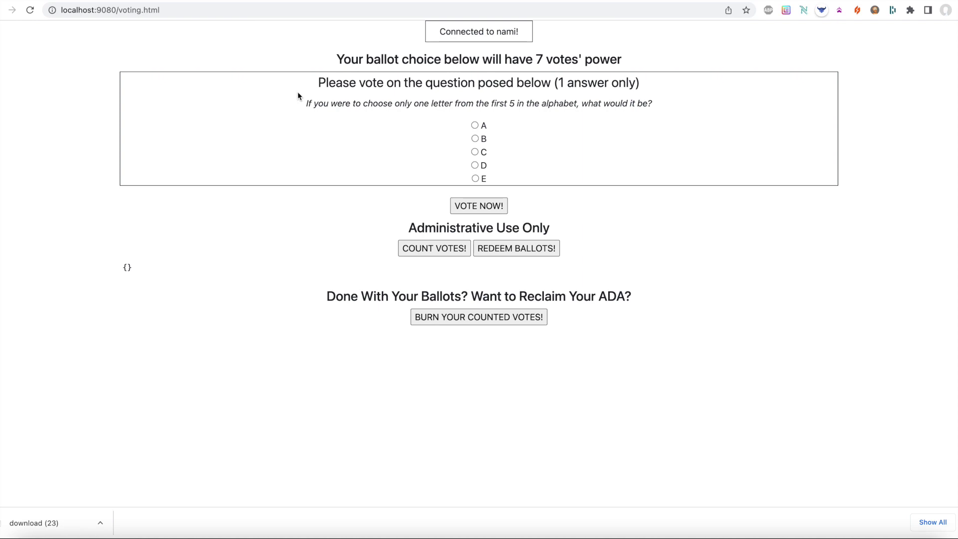